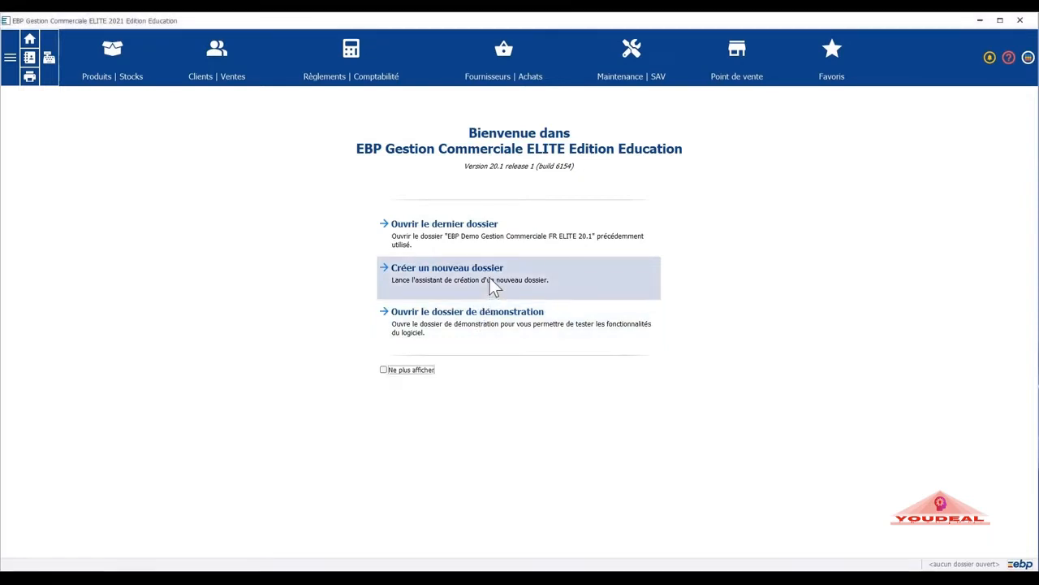
Start a new company folder that adds the CRM, Immobilisations, Paie and Comptabilité ELITE 2021 modules.
{"action": "left_click", "coordinate": [490, 279]}
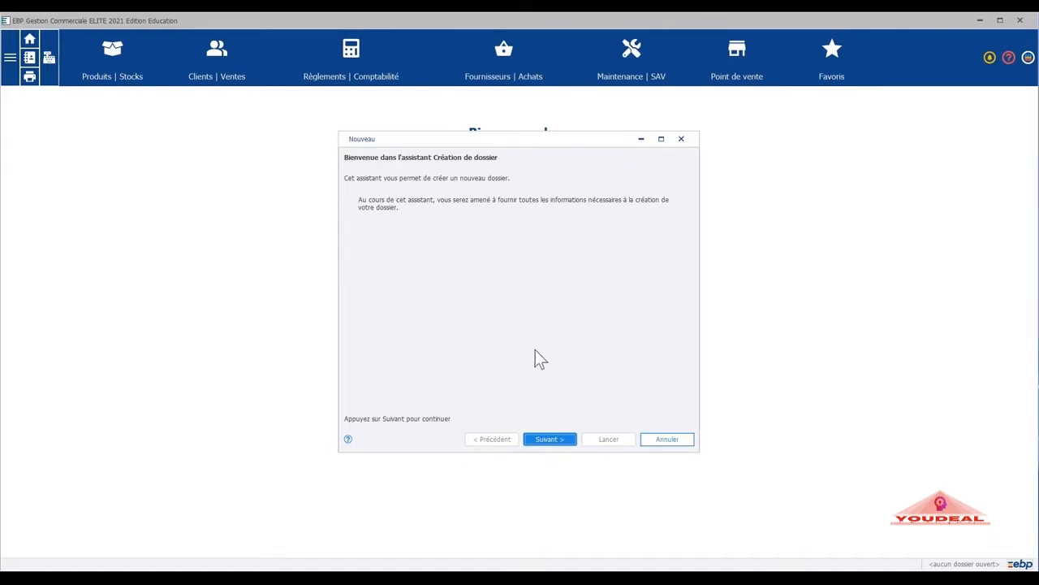
{"action": "left_click", "coordinate": [547, 436]}
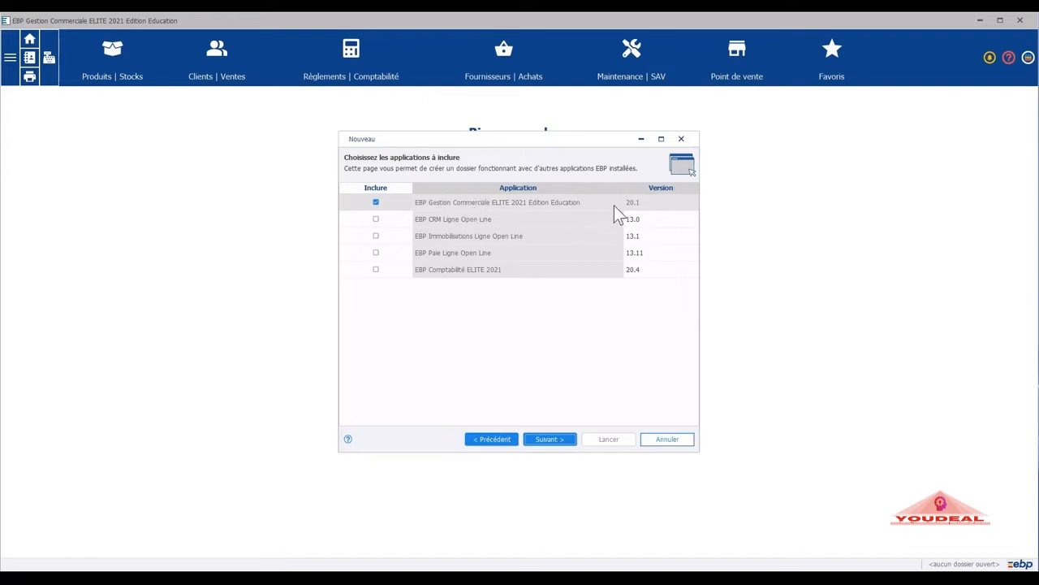
{"action": "left_click", "coordinate": [375, 219]}
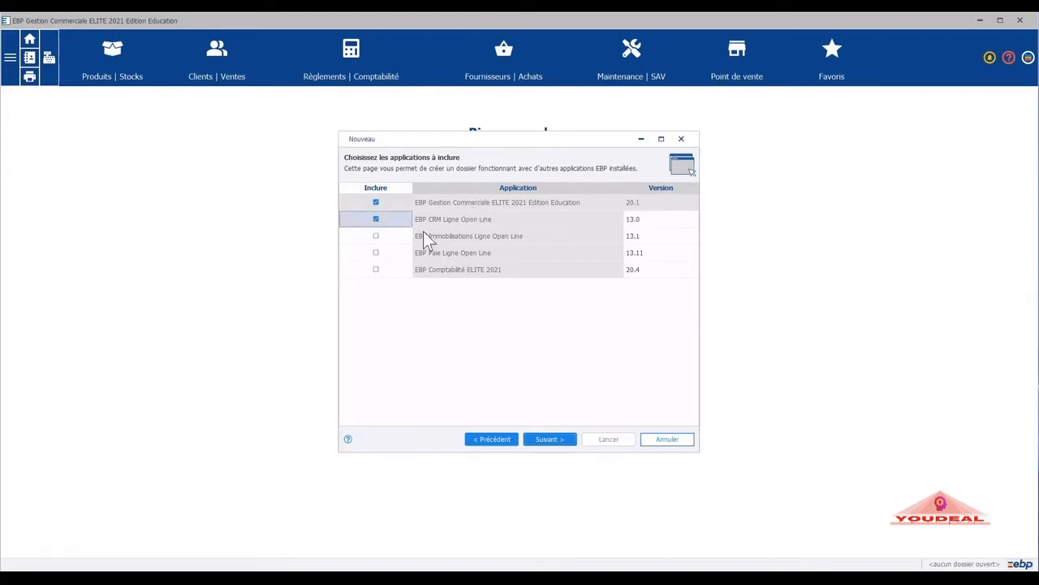
{"action": "left_click", "coordinate": [375, 236]}
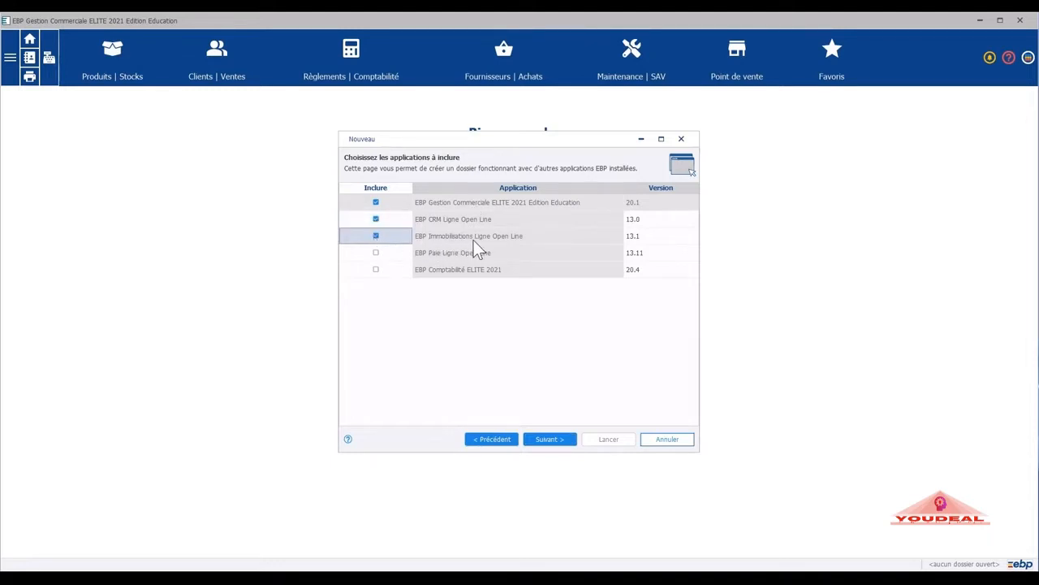
{"action": "left_click", "coordinate": [376, 254]}
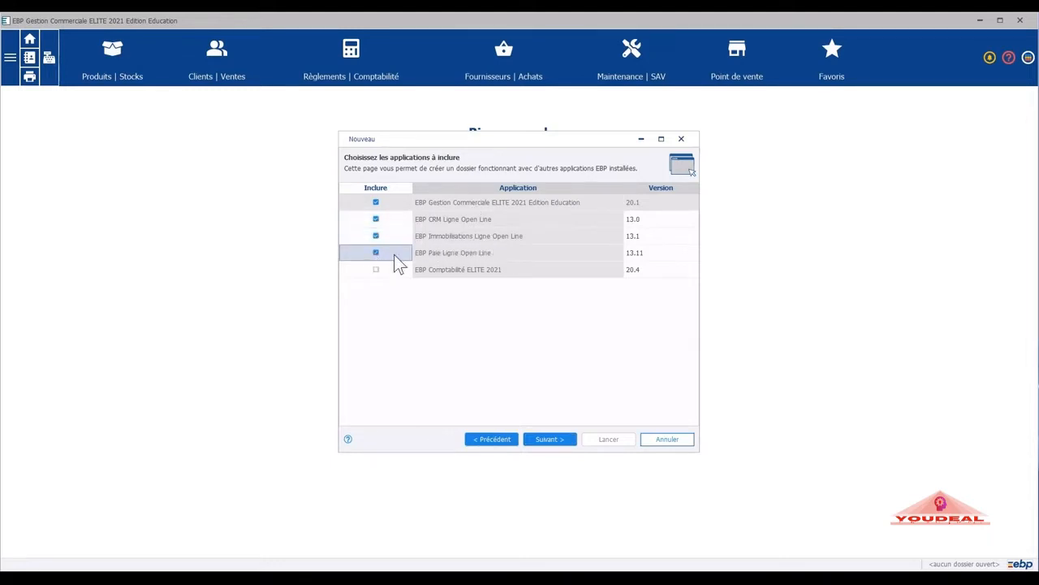
{"action": "left_click", "coordinate": [376, 269]}
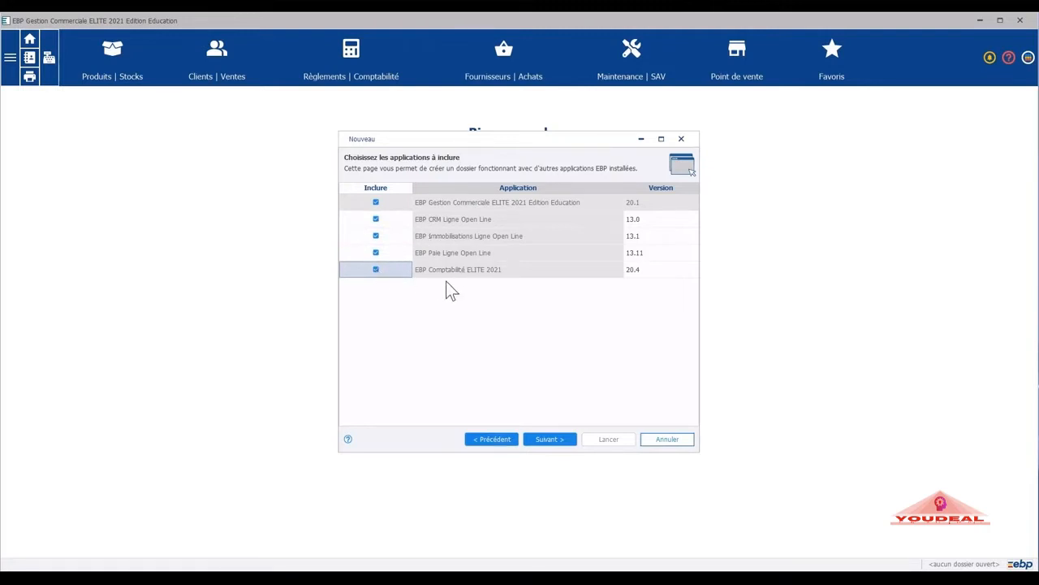
{"action": "left_click", "coordinate": [545, 442]}
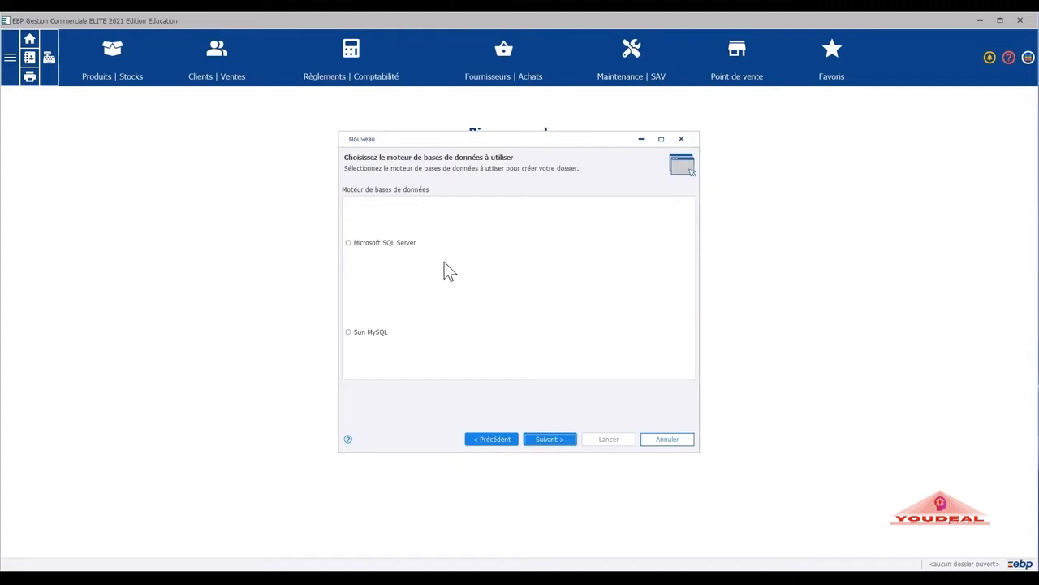
Choose Microsoft SQL Server as the database engine and keep the Poste client + serveur installation.
{"action": "left_click", "coordinate": [348, 242]}
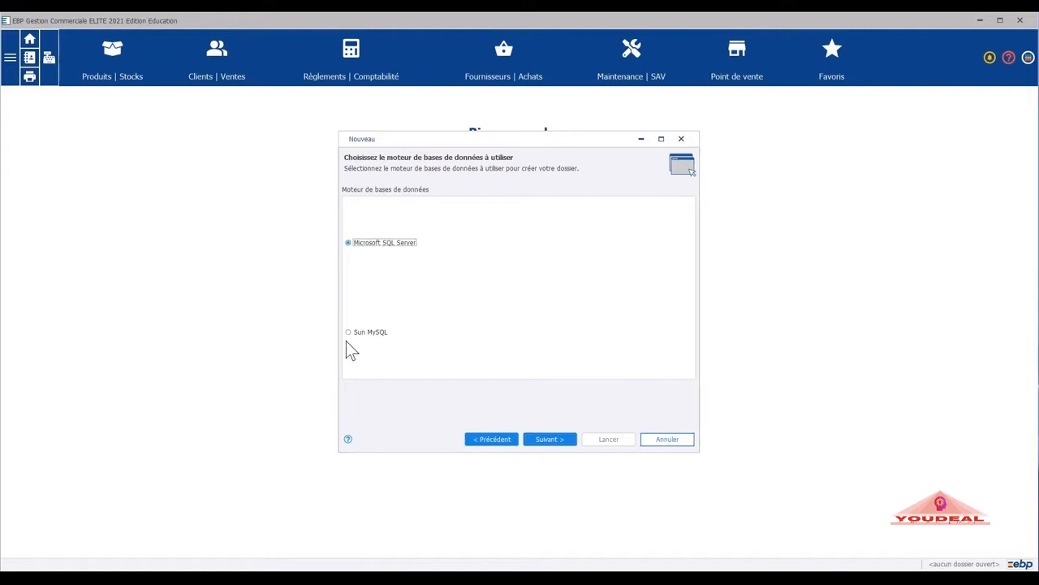
{"action": "left_click", "coordinate": [552, 442]}
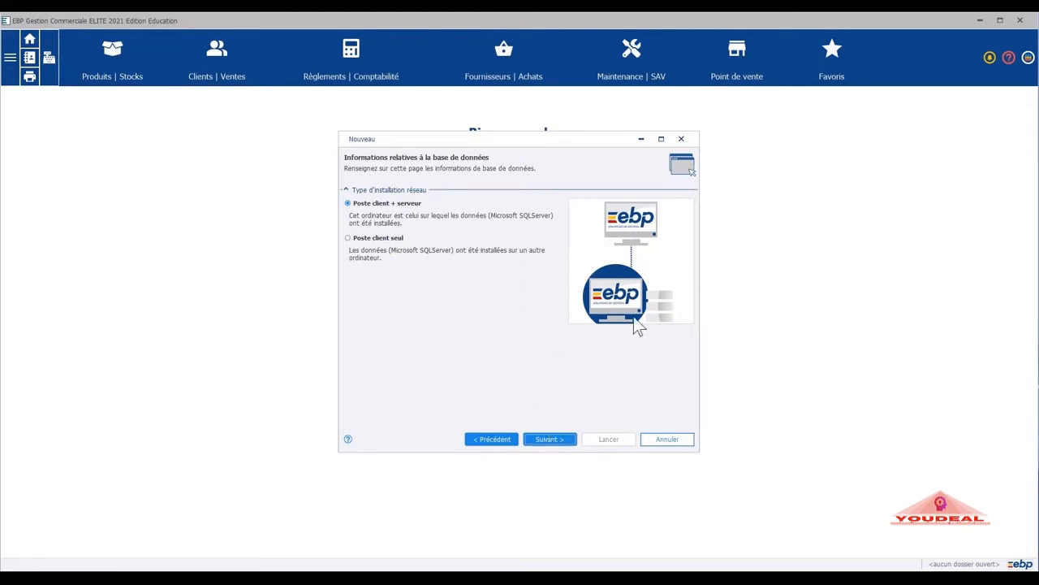
{"action": "left_click", "coordinate": [349, 239]}
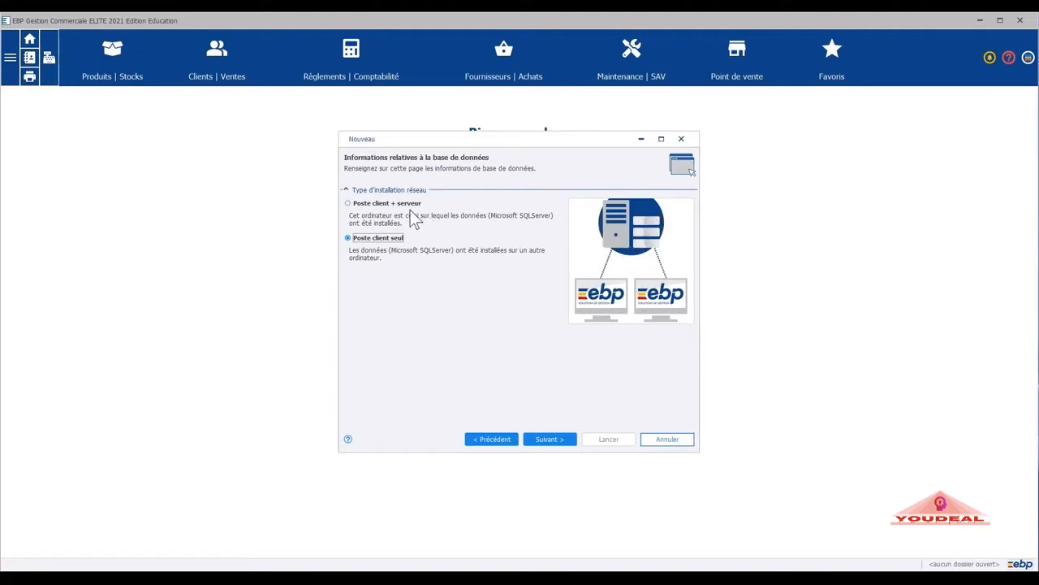
{"action": "left_click", "coordinate": [348, 206]}
{"action": "left_click", "coordinate": [564, 438]}
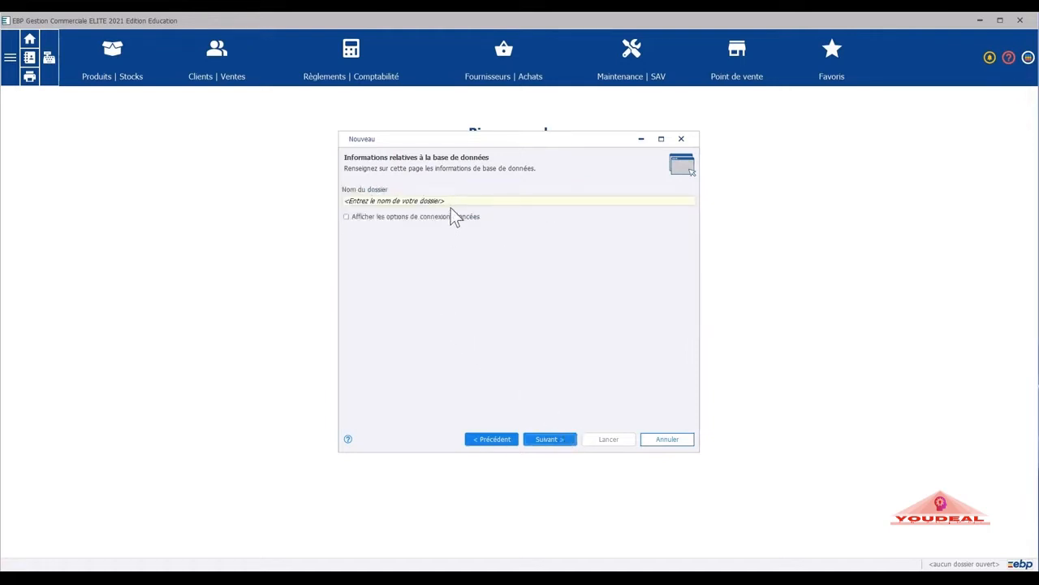
Name the folder 'Fo se Former', leaving the advanced connection options unticked.
{"action": "left_click", "coordinate": [453, 198]}
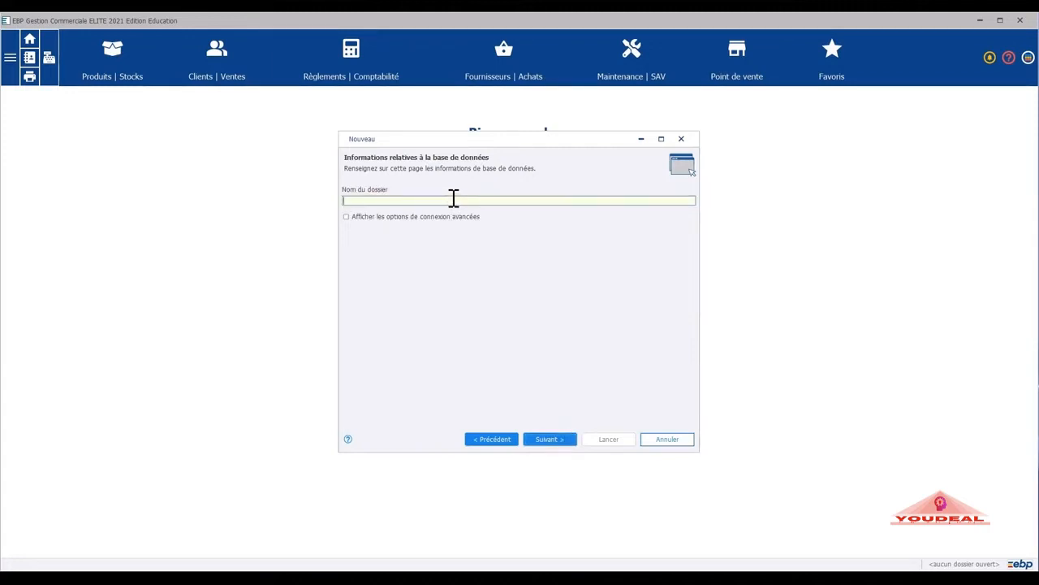
{"action": "type", "text": "Fo se Former"}
{"action": "left_click", "coordinate": [452, 216]}
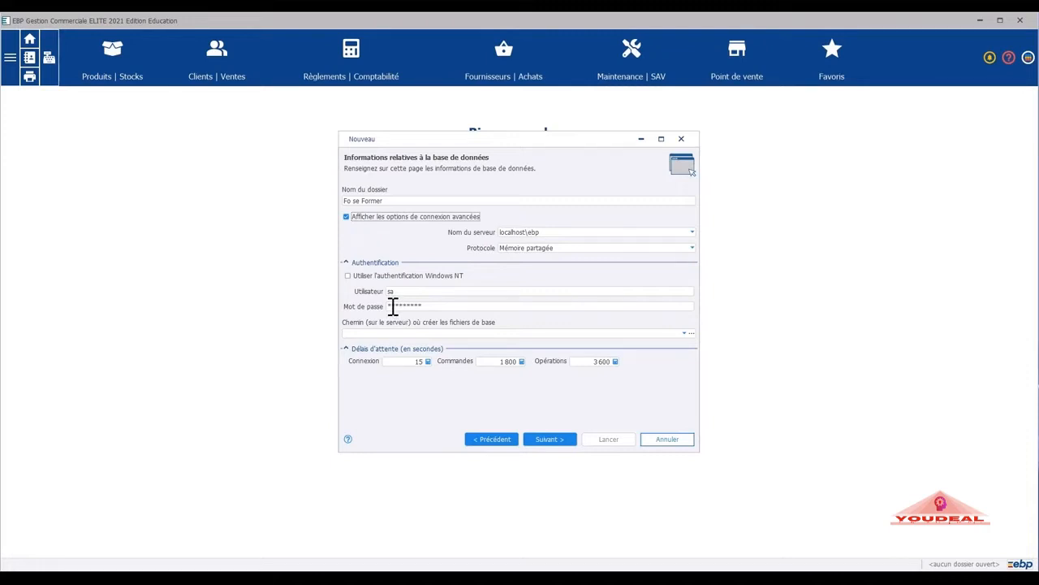
{"action": "left_click", "coordinate": [346, 217]}
Leave Récupérer des données unticked on the previous-software page, so no old data is imported.
{"action": "left_click", "coordinate": [558, 439]}
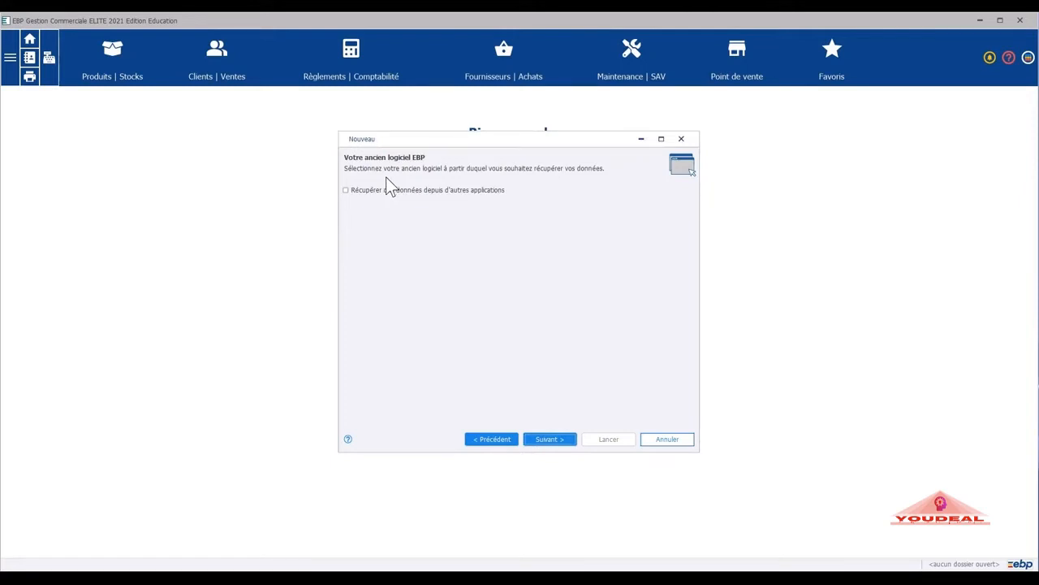
{"action": "left_click", "coordinate": [345, 190]}
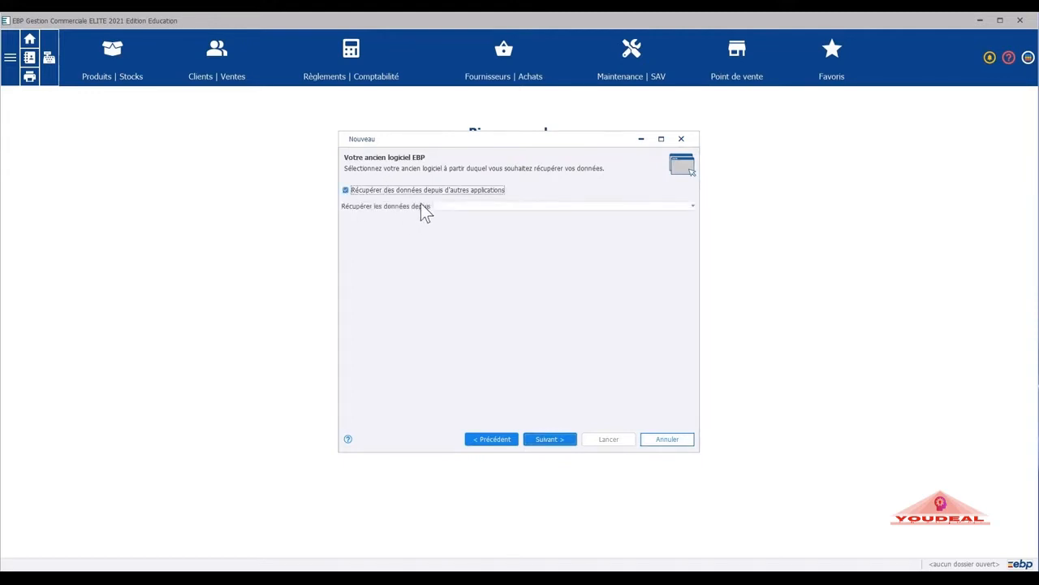
{"action": "left_click", "coordinate": [464, 205]}
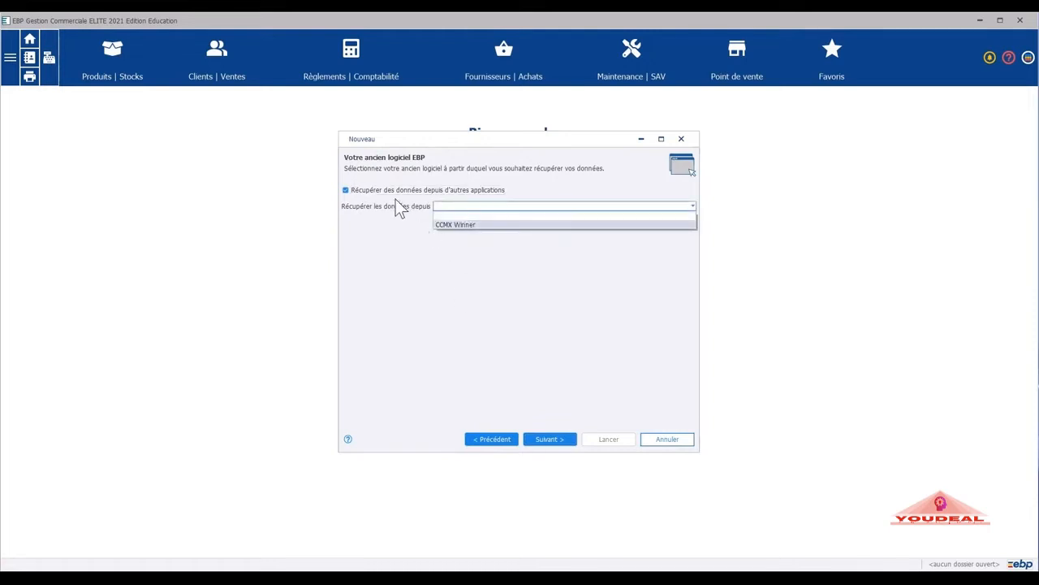
{"action": "left_click", "coordinate": [351, 188]}
{"action": "left_click", "coordinate": [347, 191]}
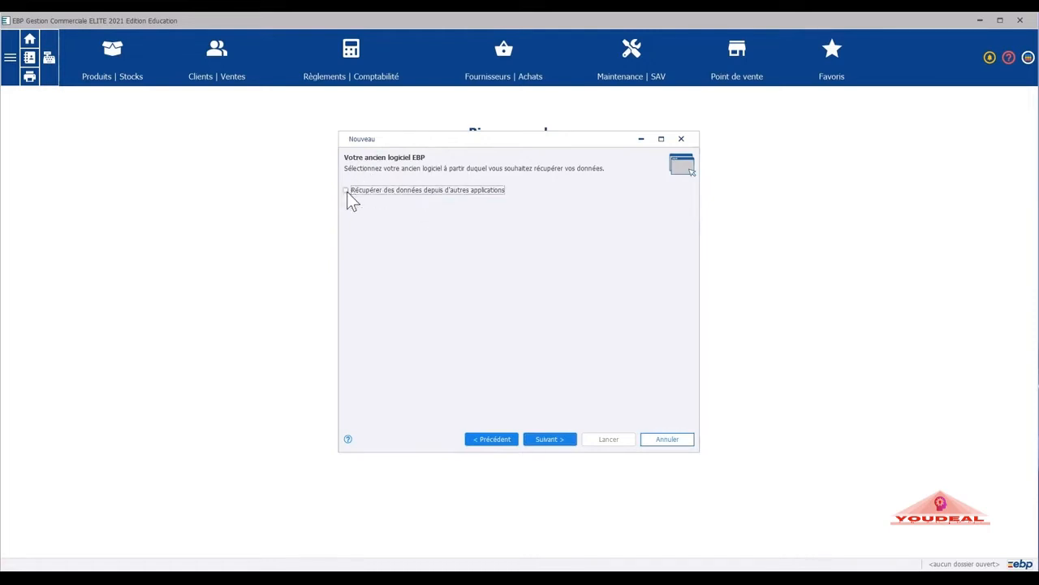
{"action": "left_click", "coordinate": [346, 191]}
{"action": "left_click", "coordinate": [347, 192]}
Enter the legal form, the contact's title and name, and the role Président.
{"action": "left_click", "coordinate": [551, 442]}
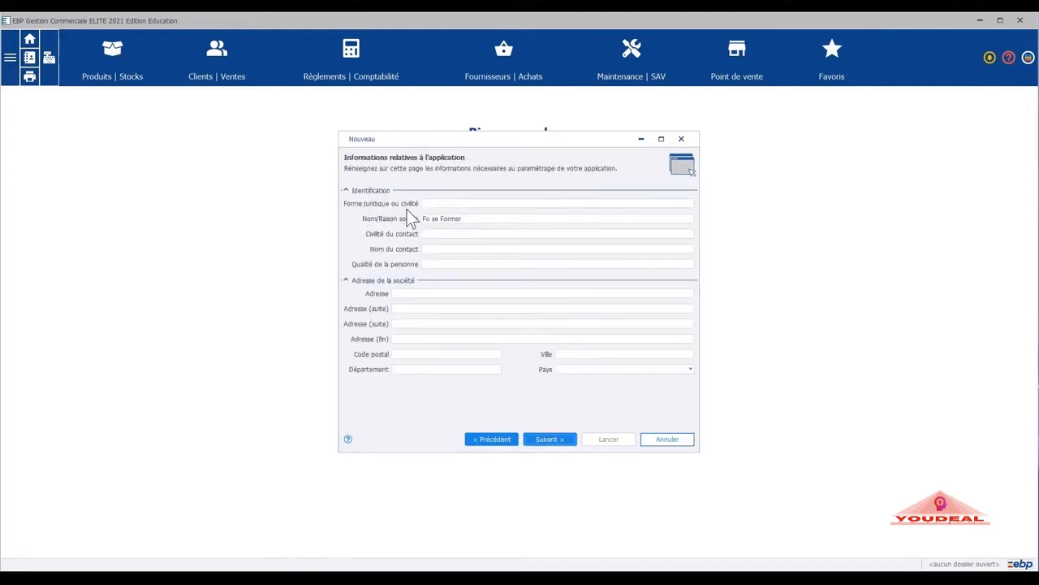
{"action": "left_click", "coordinate": [428, 203]}
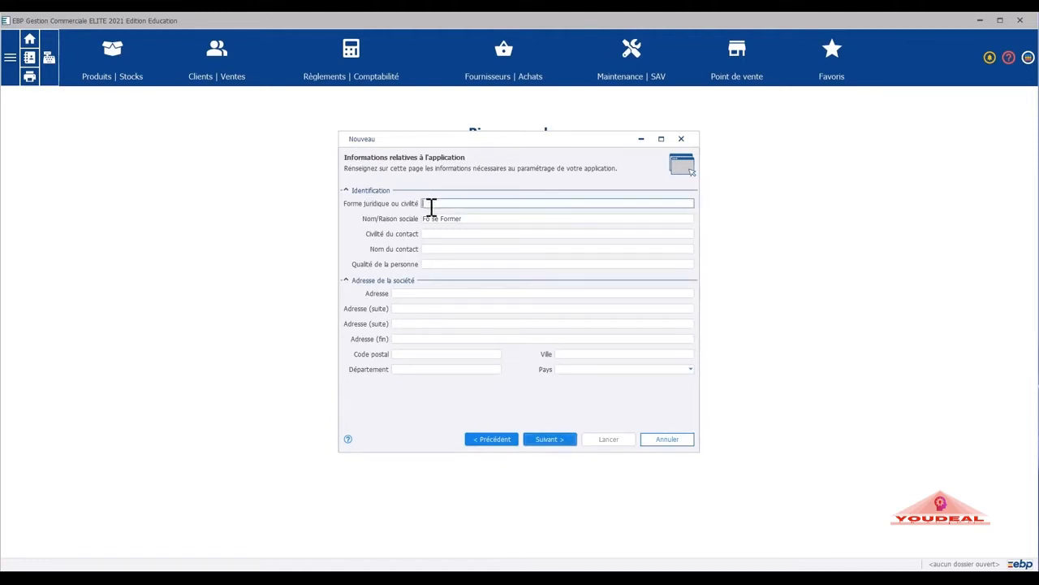
{"action": "type", "text": "SARL"}
{"action": "left_click", "coordinate": [435, 234]}
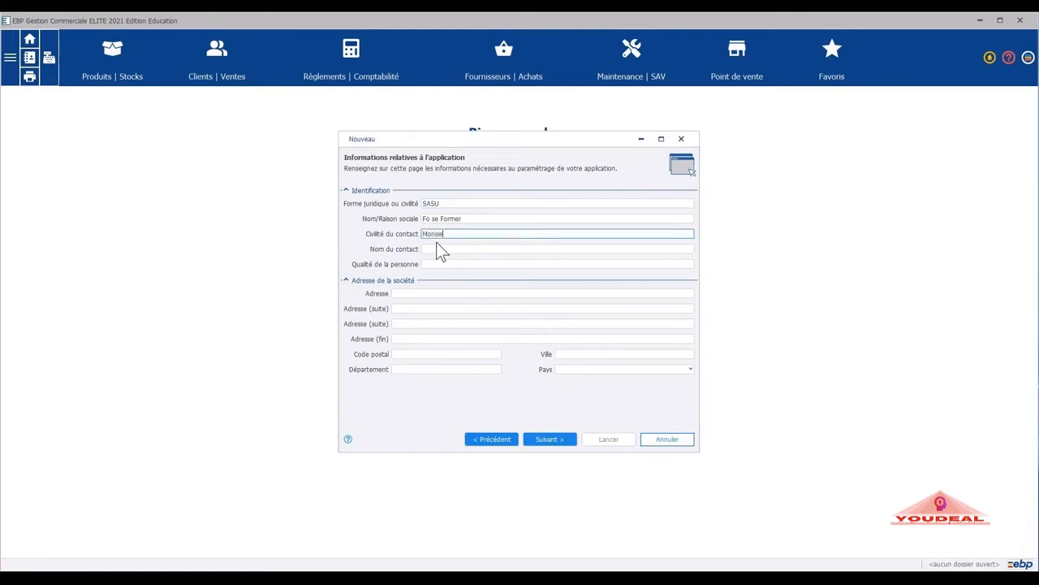
{"action": "left_click", "coordinate": [444, 249]}
{"action": "type", "text": "OLIVIER"}
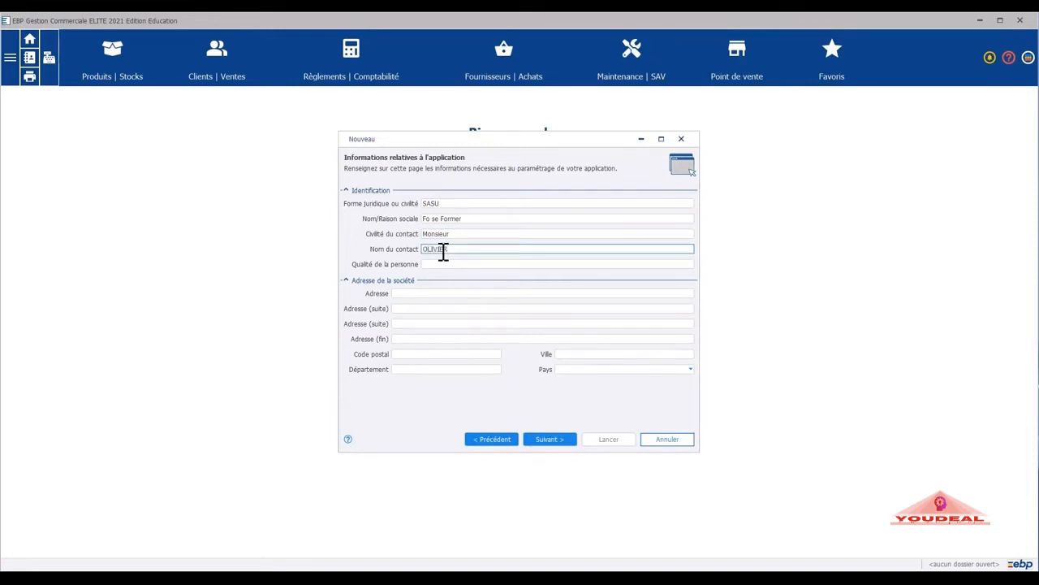
{"action": "left_click", "coordinate": [454, 264]}
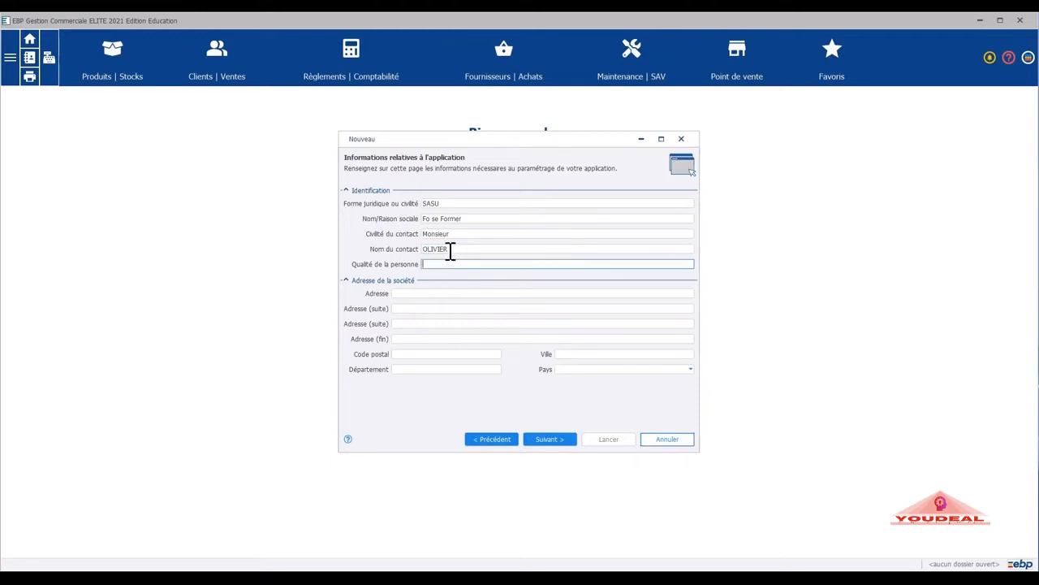
{"action": "type", "text": "Président"}
Fill in the company's street address, postcode, city and département, with France as country.
{"action": "left_click", "coordinate": [408, 293]}
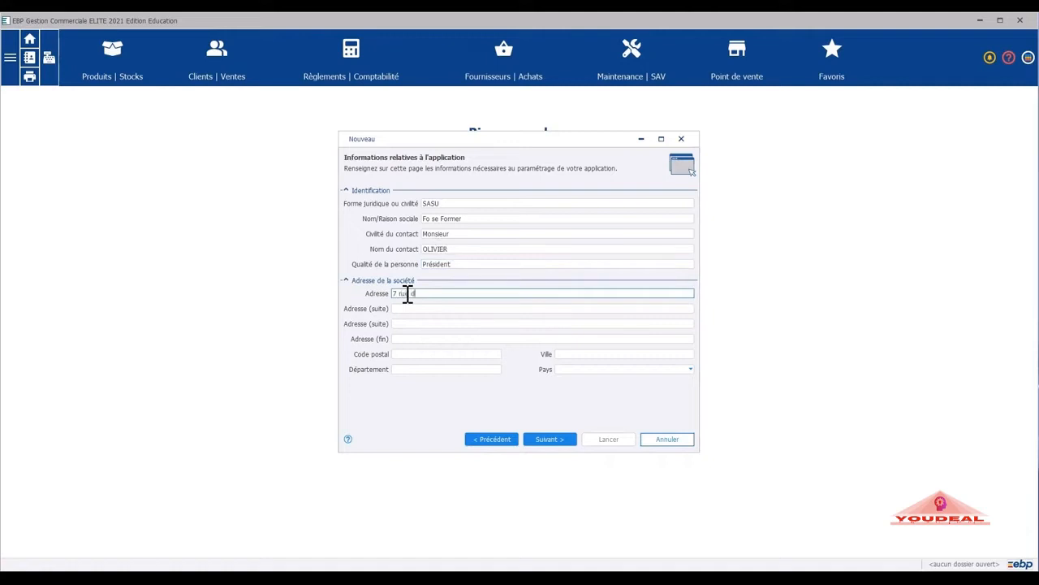
{"action": "left_click", "coordinate": [414, 354]}
{"action": "type", "text": "68490"}
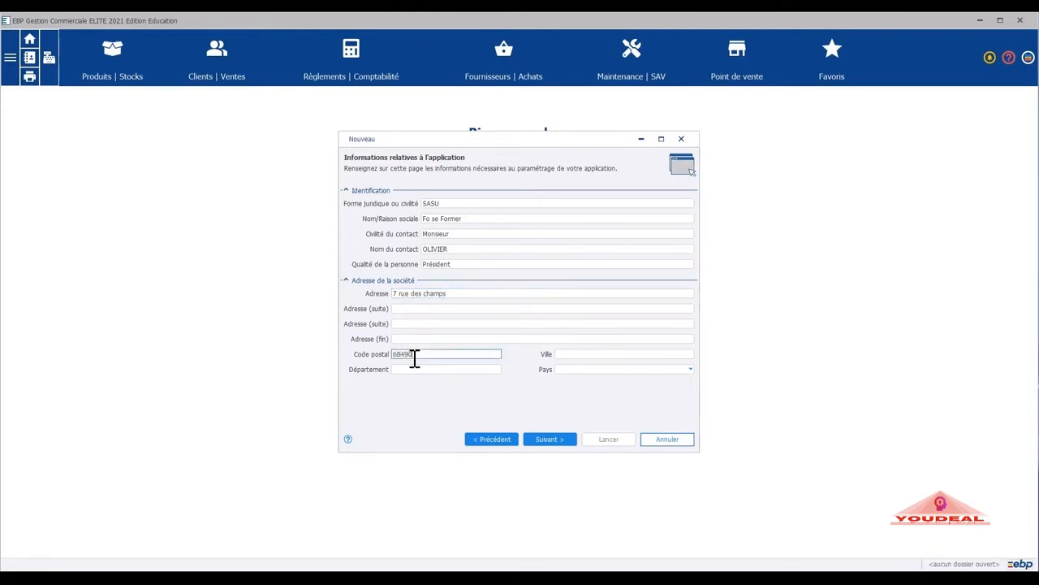
{"action": "left_click", "coordinate": [572, 354]}
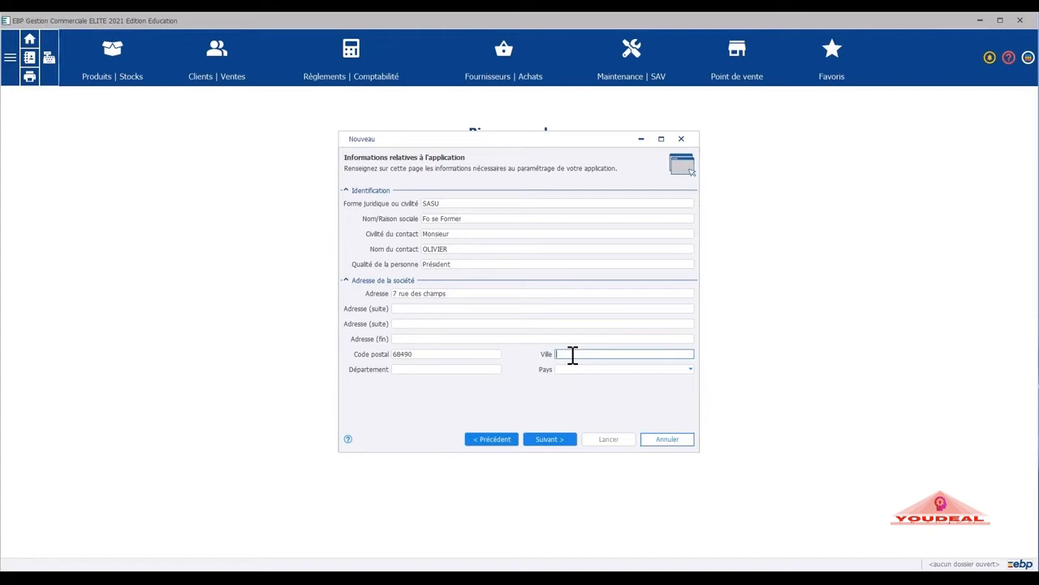
{"action": "type", "text": "Ottmarsheim"}
{"action": "left_click", "coordinate": [401, 369]}
{"action": "type", "text": "H"}
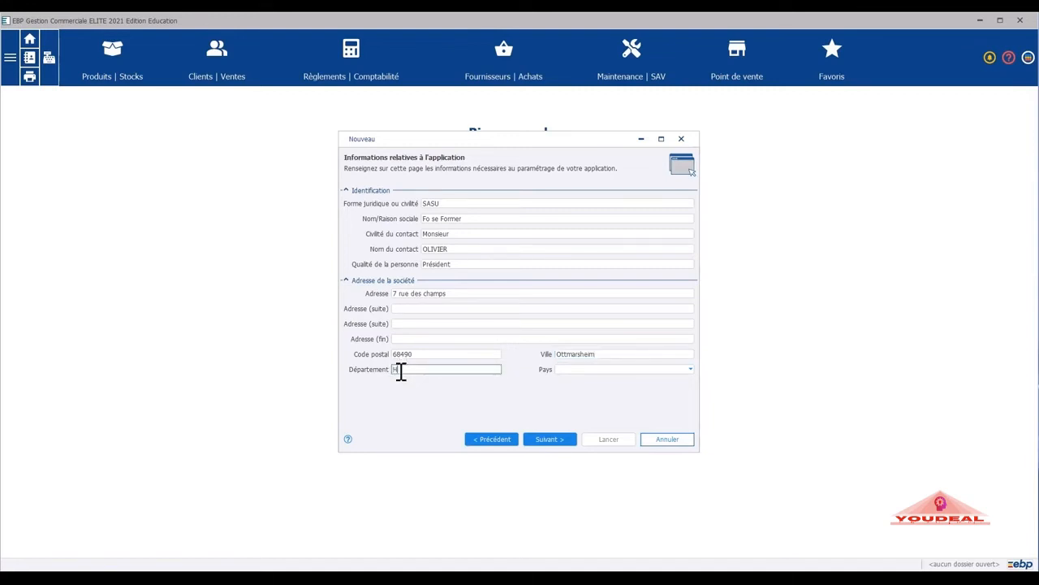
{"action": "type", "text": "aut-Rhin"}
{"action": "left_click", "coordinate": [587, 370]}
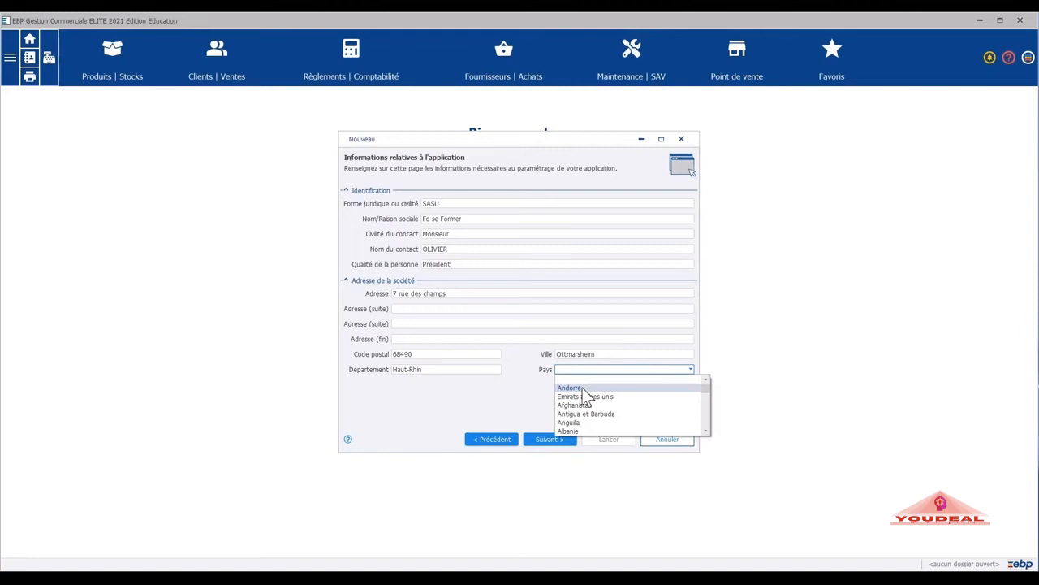
{"action": "type", "text": "Gabon"}
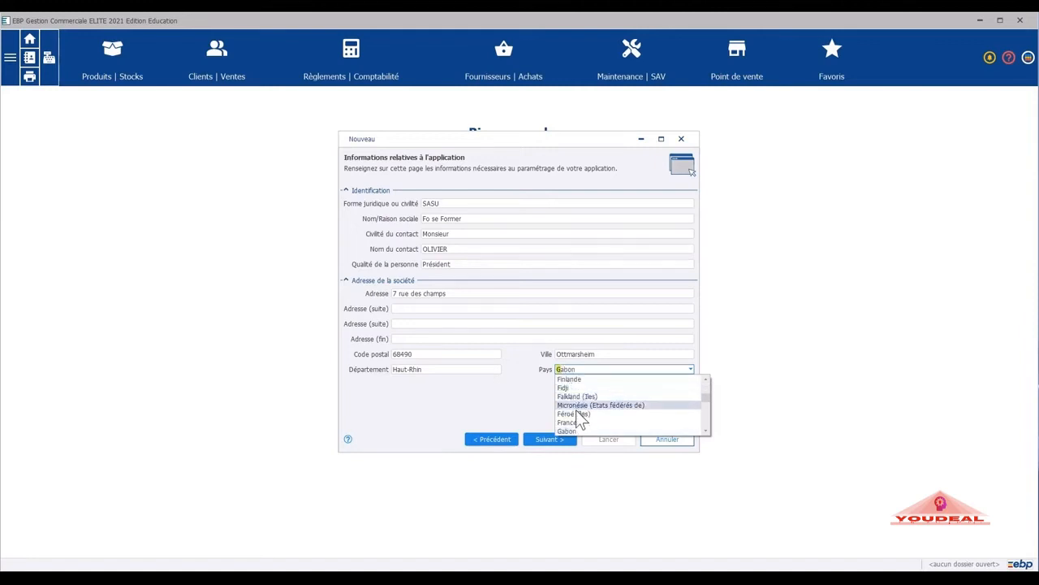
{"action": "left_click", "coordinate": [575, 420]}
Enter the company's landline, fax and mobile numbers, e-mail address and website.
{"action": "left_click", "coordinate": [548, 439]}
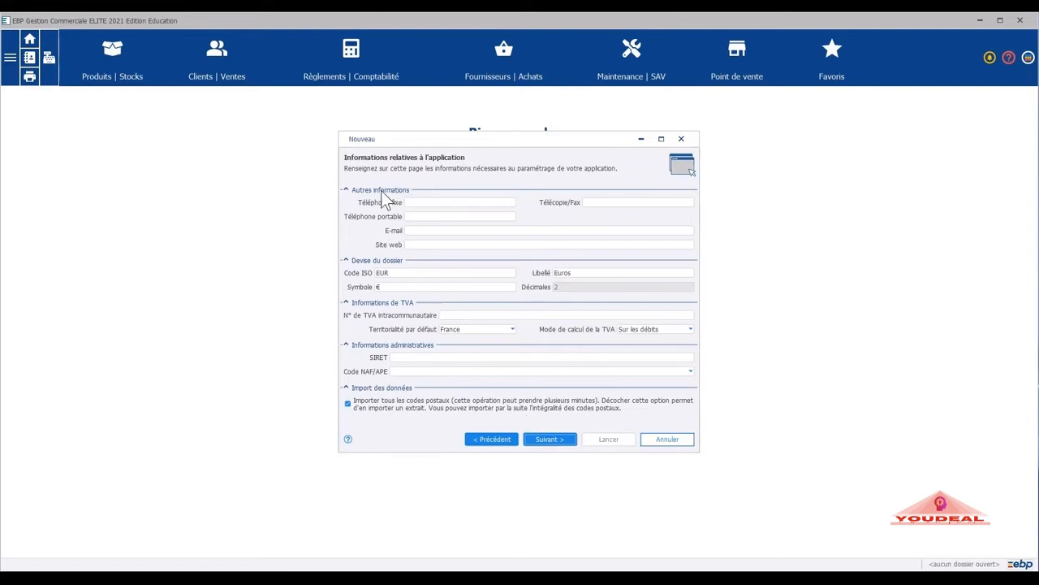
{"action": "left_click", "coordinate": [414, 202]}
{"action": "left_click", "coordinate": [591, 201]}
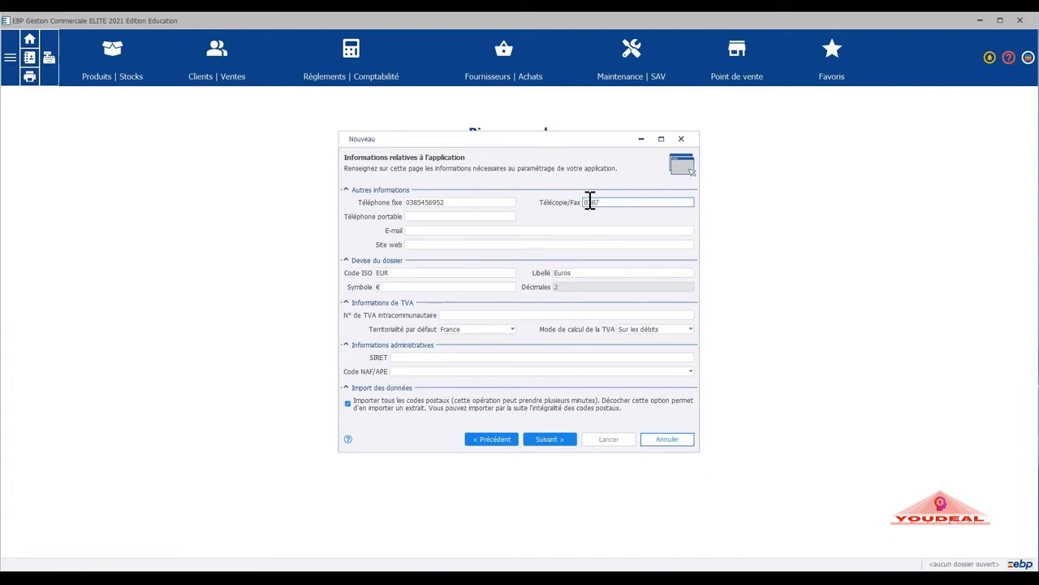
{"action": "left_click", "coordinate": [443, 218]}
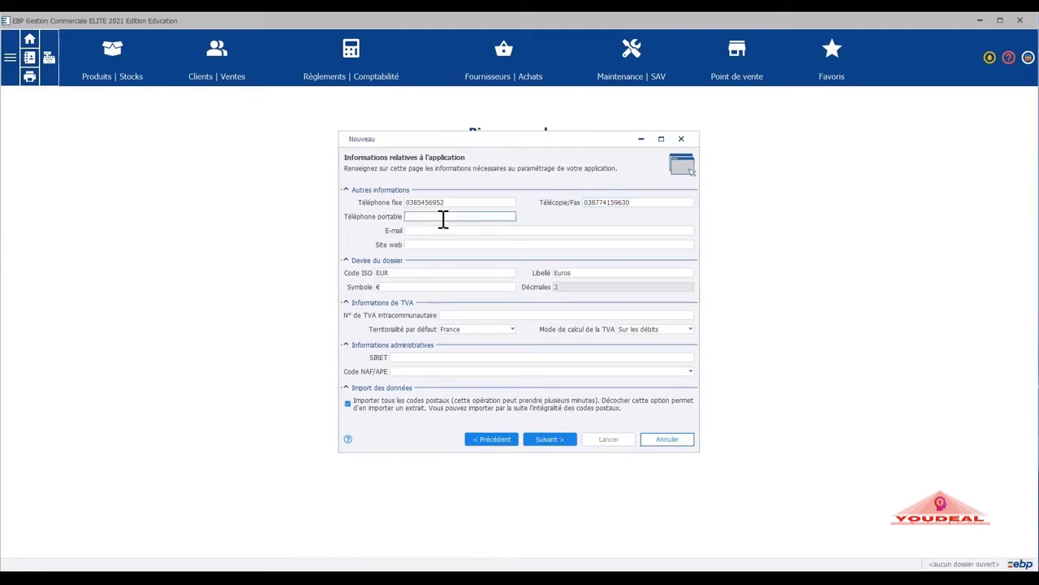
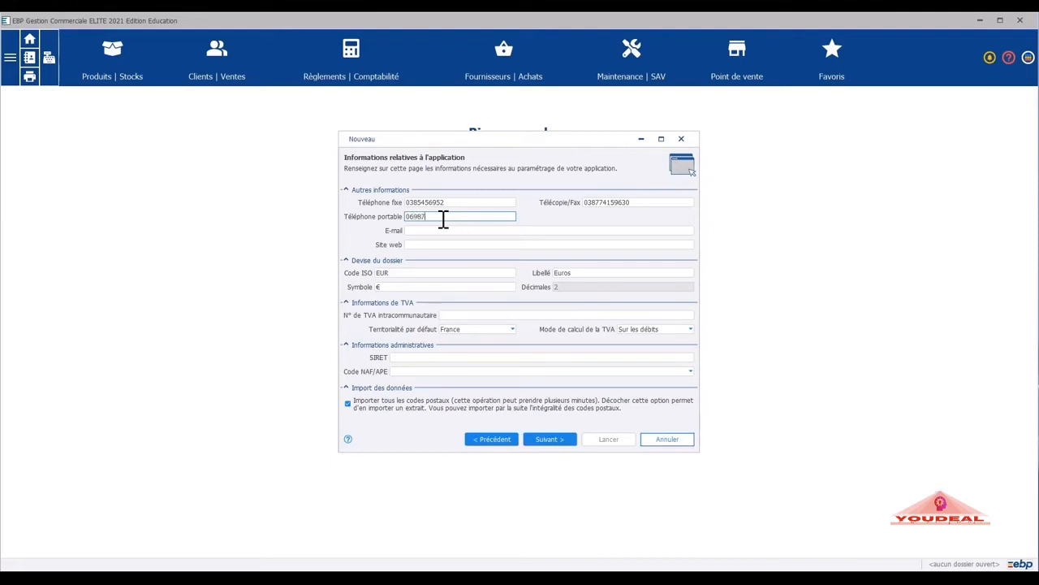
{"action": "left_click", "coordinate": [502, 231]}
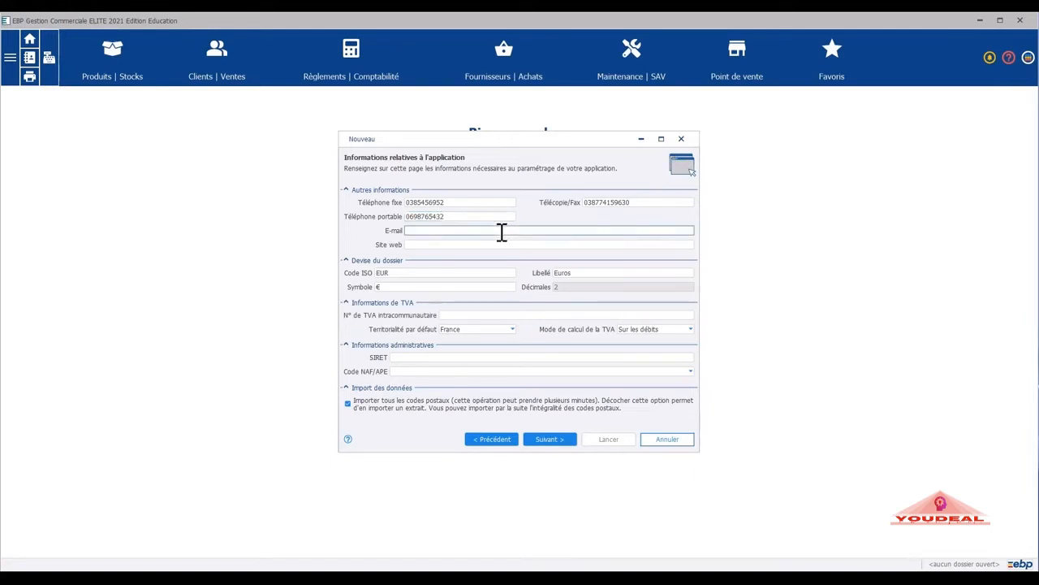
{"action": "left_click", "coordinate": [501, 241]}
{"action": "type", "text": "www.foseform"}
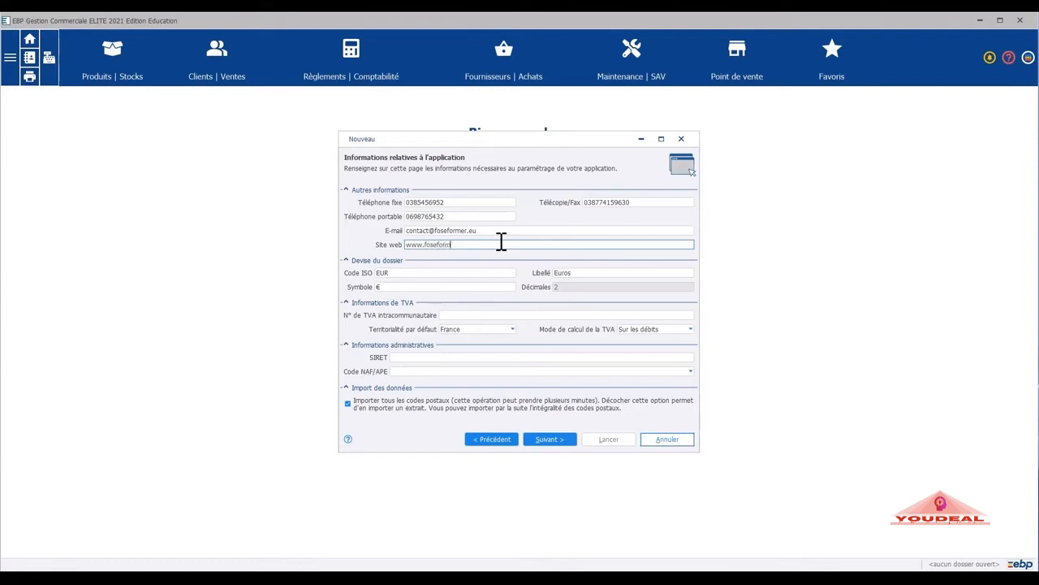
{"action": "type", "text": "er.com"}
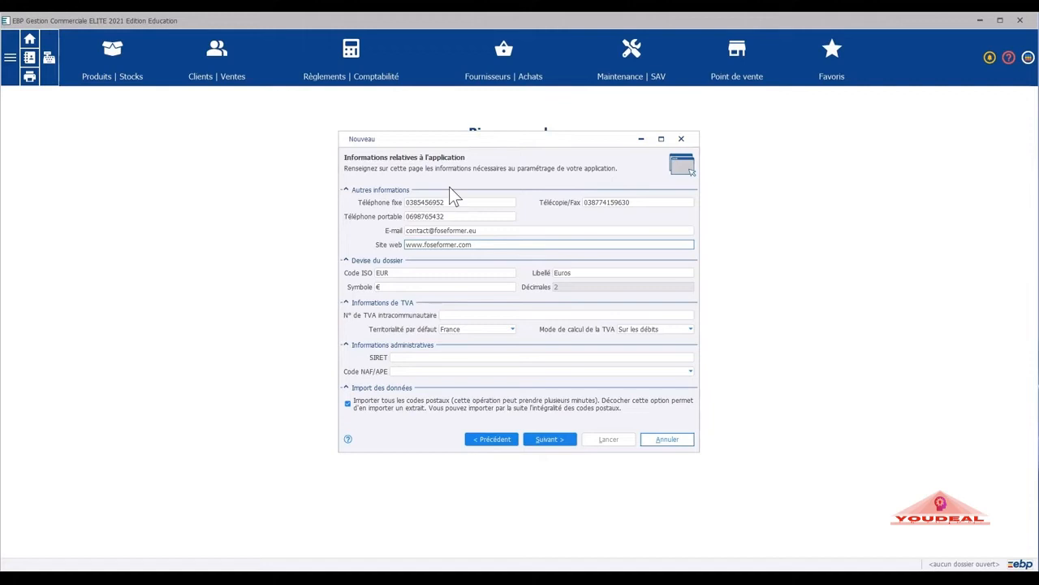
Confirm EUR currency, enter the SIRET and VAT numbers, and choose NAF code 8559A.
{"action": "left_click", "coordinate": [397, 273]}
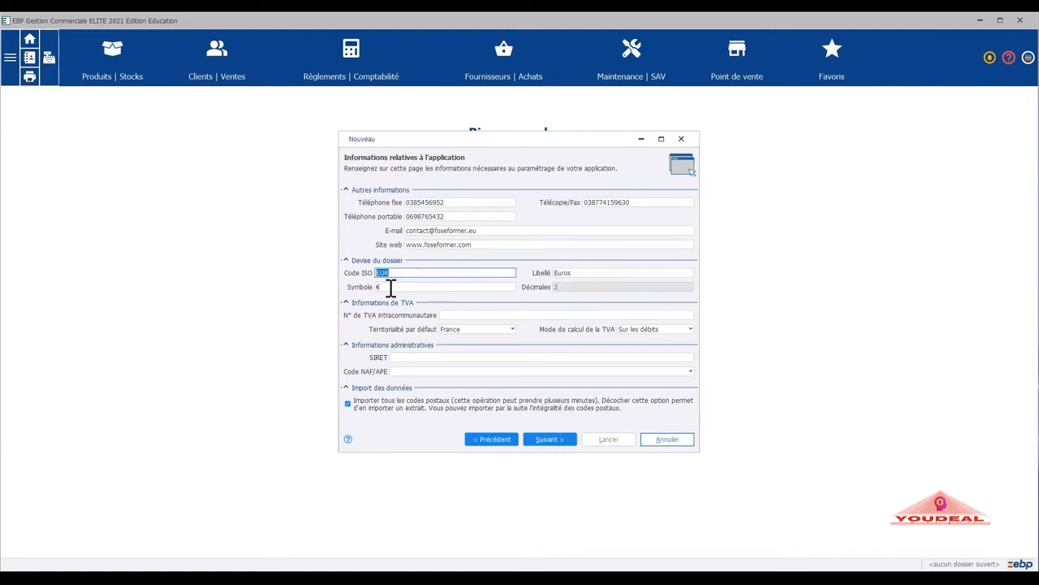
{"action": "left_click", "coordinate": [466, 315]}
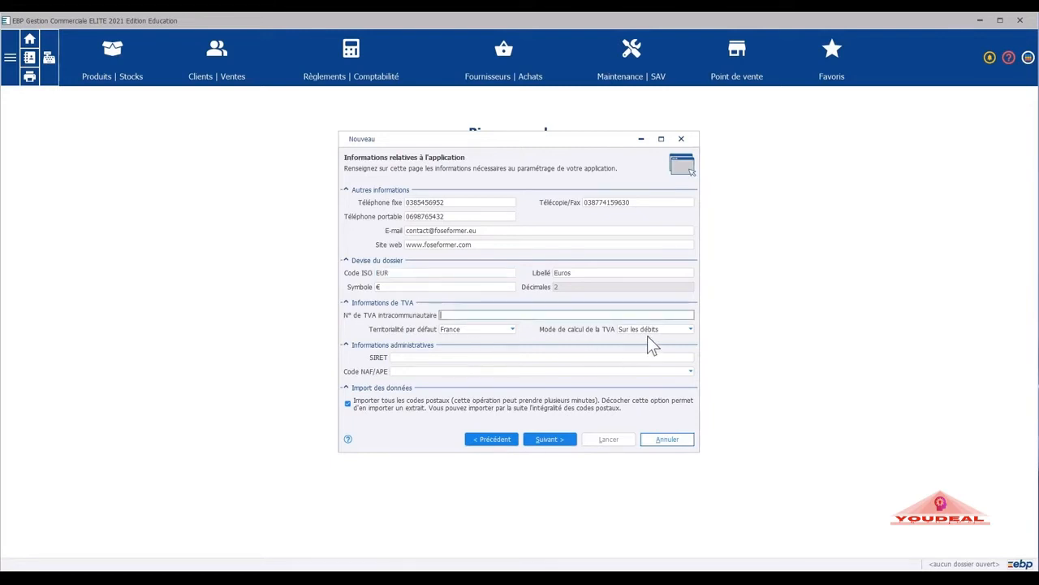
{"action": "left_click", "coordinate": [460, 357]}
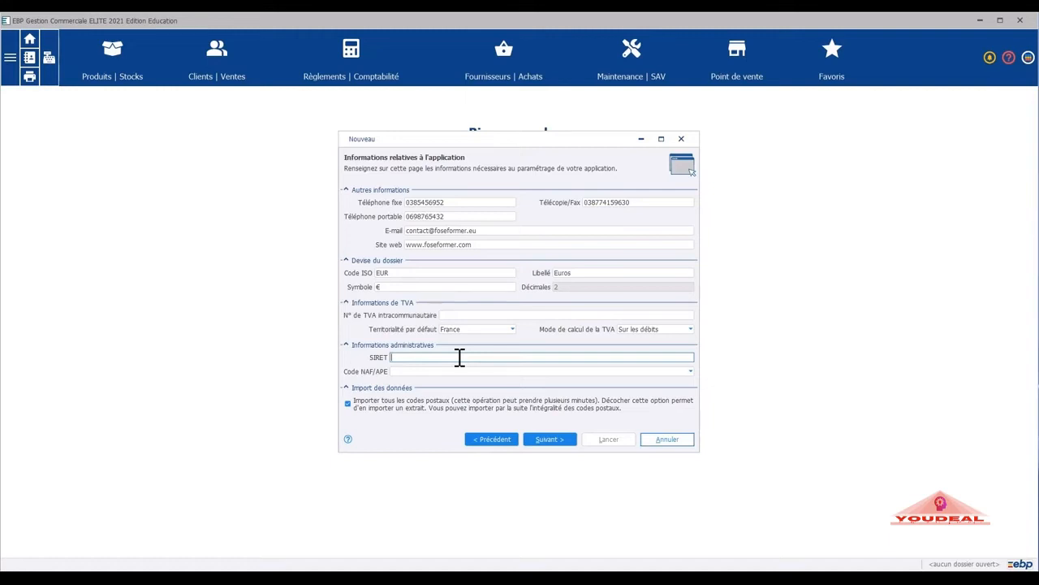
{"action": "left_click", "coordinate": [415, 372]}
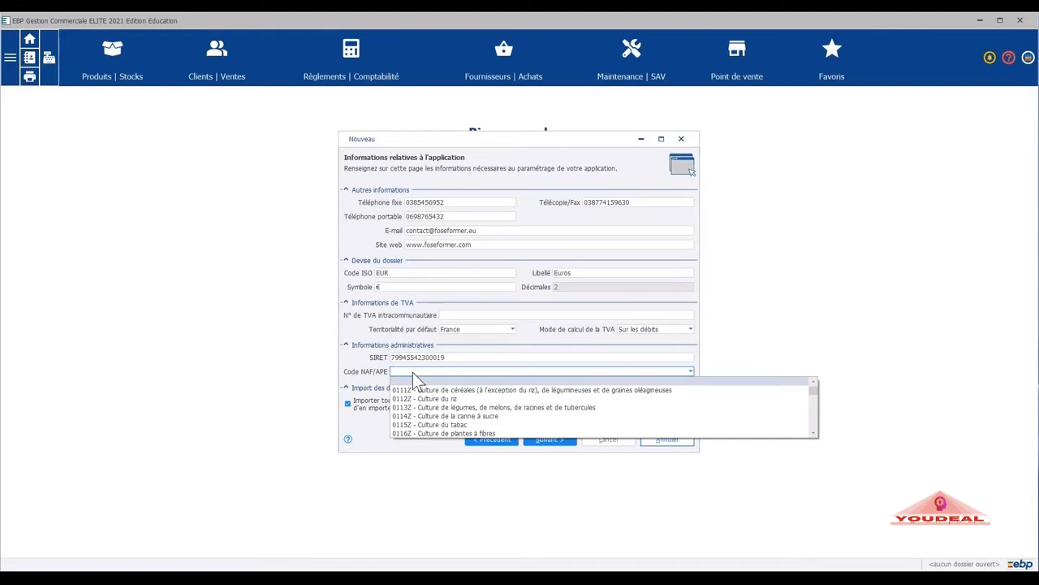
{"action": "type", "text": "85"}
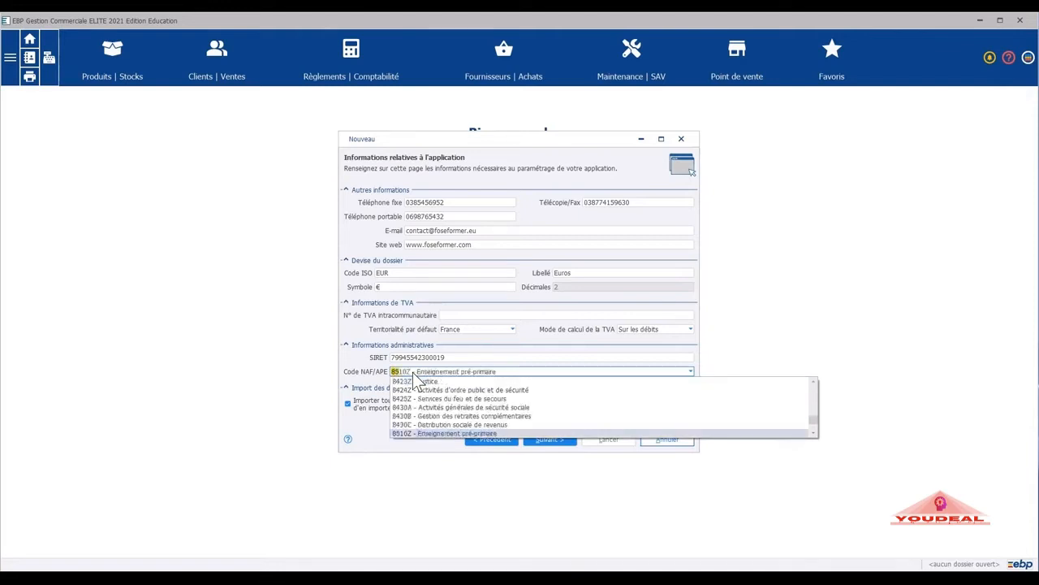
{"action": "type", "text": "59"}
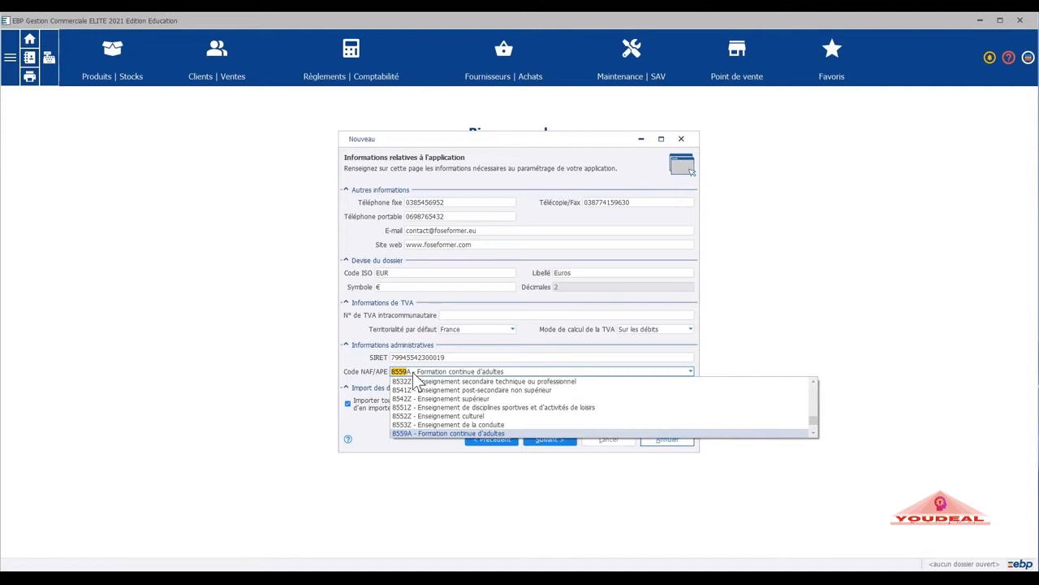
{"action": "left_click", "coordinate": [426, 434]}
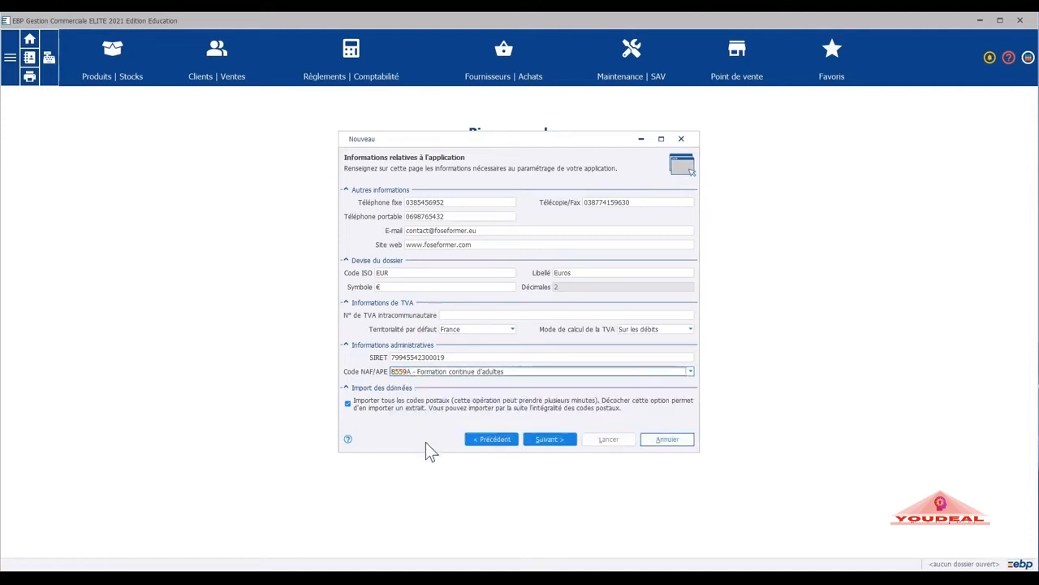
{"action": "left_click", "coordinate": [445, 316]}
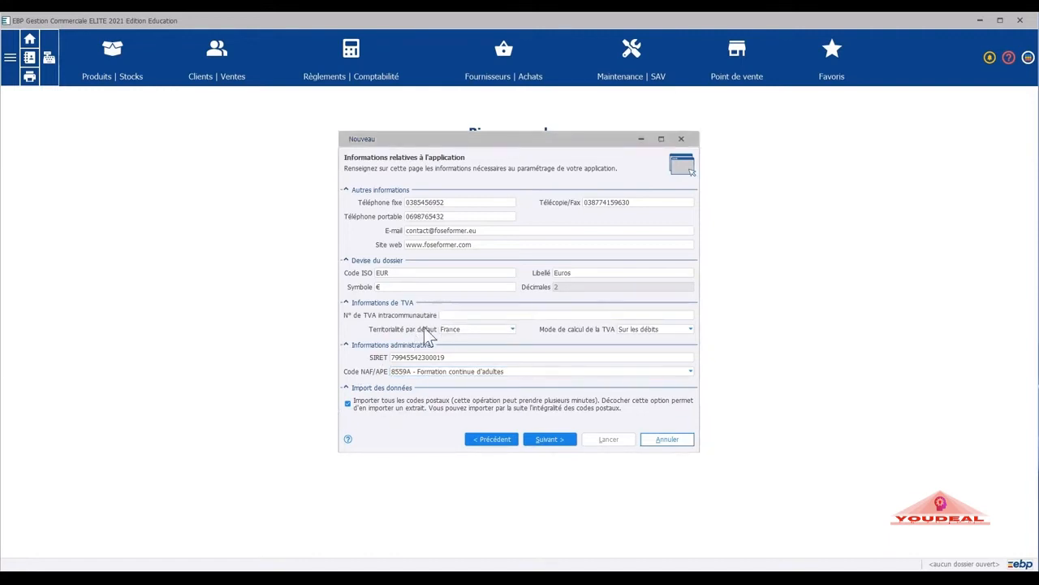
{"action": "left_click", "coordinate": [459, 314]}
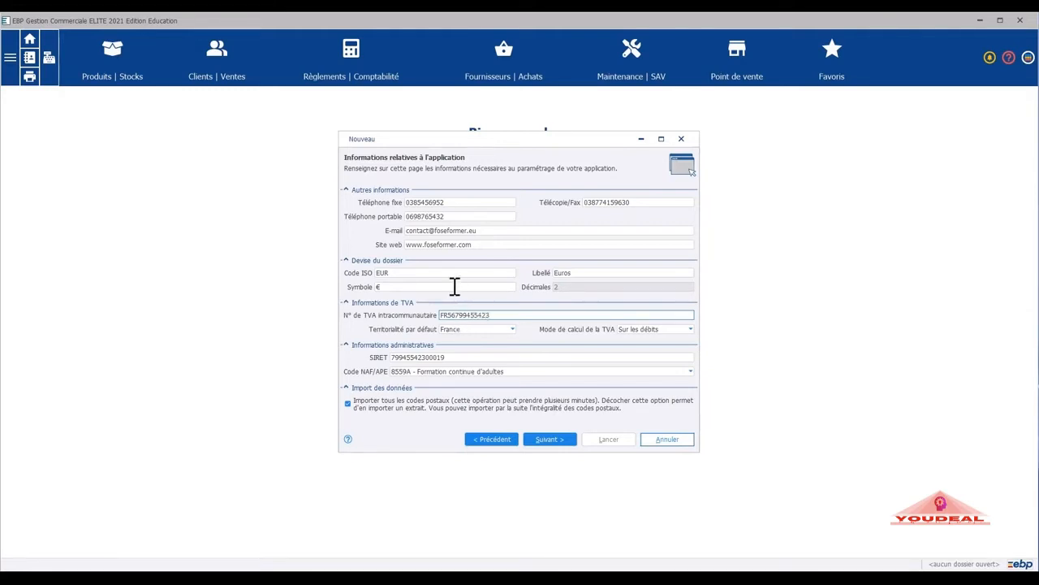
{"action": "left_click", "coordinate": [557, 439]}
Enter the company's SIREN and NIC numbers on the payroll options page.
{"action": "left_click", "coordinate": [416, 217]}
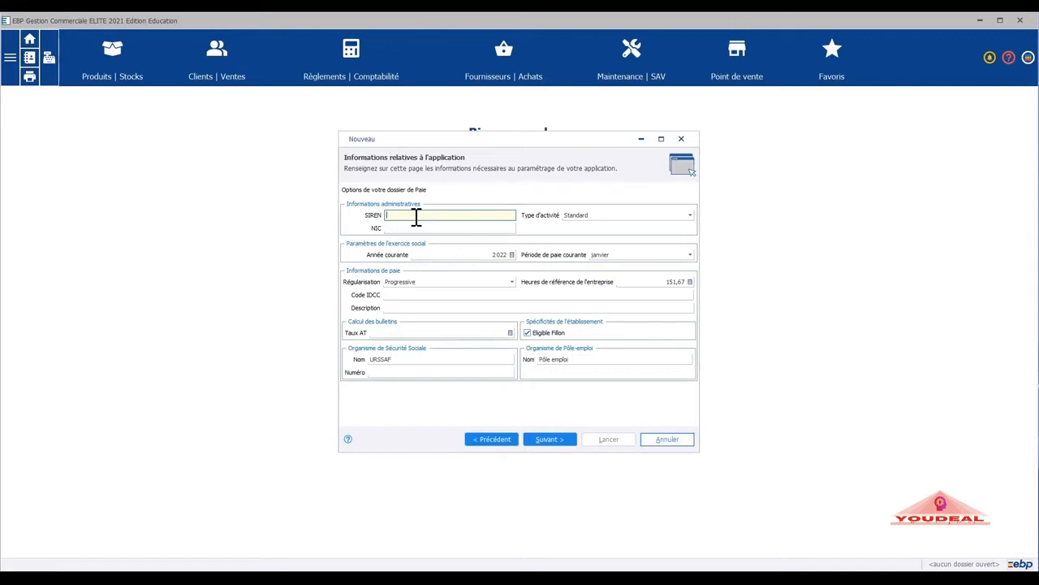
{"action": "left_click", "coordinate": [405, 228]}
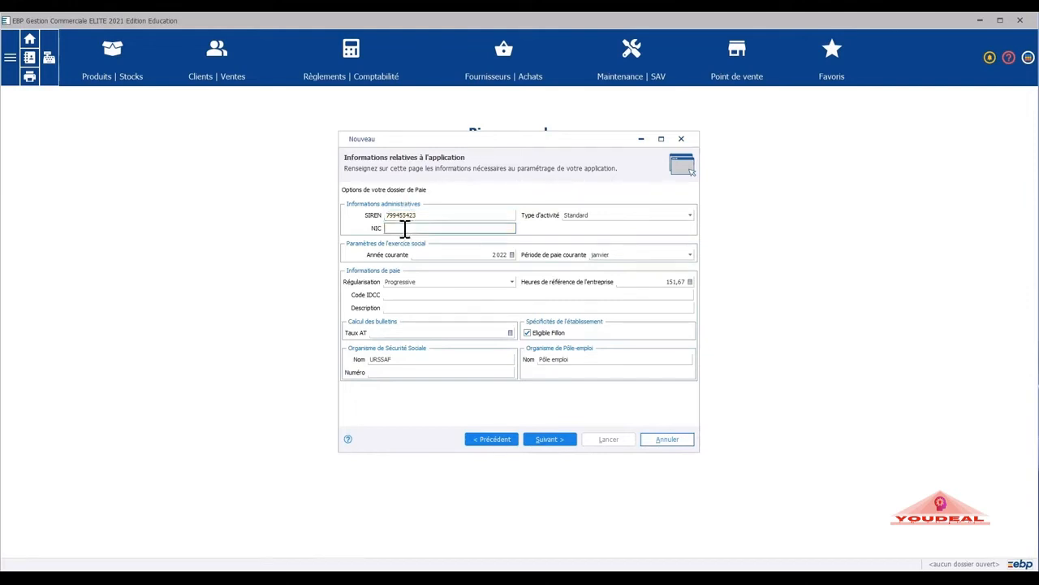
{"action": "type", "text": "00019"}
Keep paid leave counted in Jours ouvrés, with mai as the year-end month.
{"action": "left_click", "coordinate": [538, 445]}
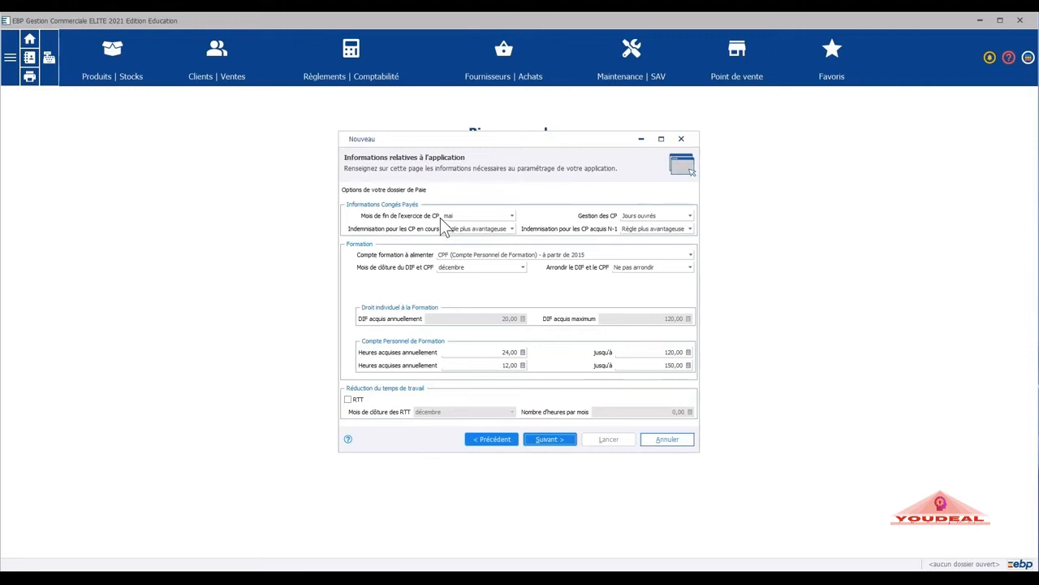
{"action": "left_click", "coordinate": [691, 215]}
{"action": "left_click", "coordinate": [690, 215]}
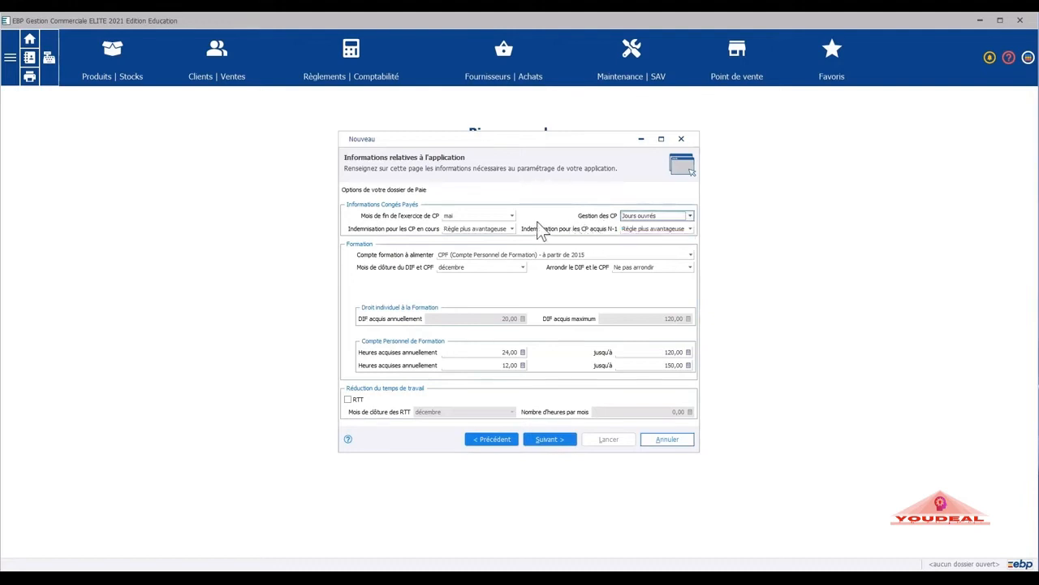
{"action": "left_click", "coordinate": [514, 216]}
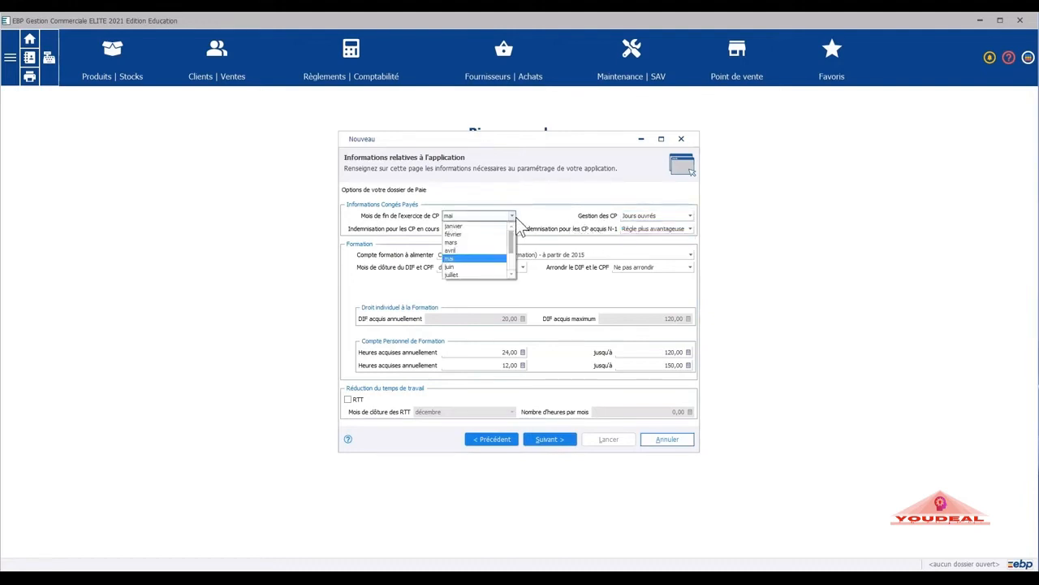
{"action": "left_click", "coordinate": [514, 216]}
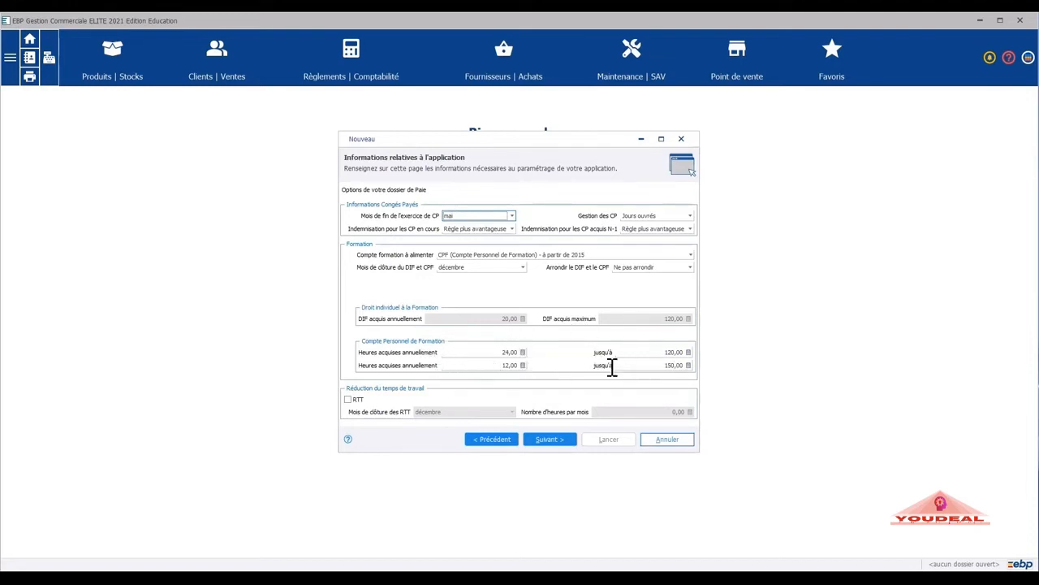
Enable RTT with 14 hours per month.
{"action": "left_click", "coordinate": [349, 400]}
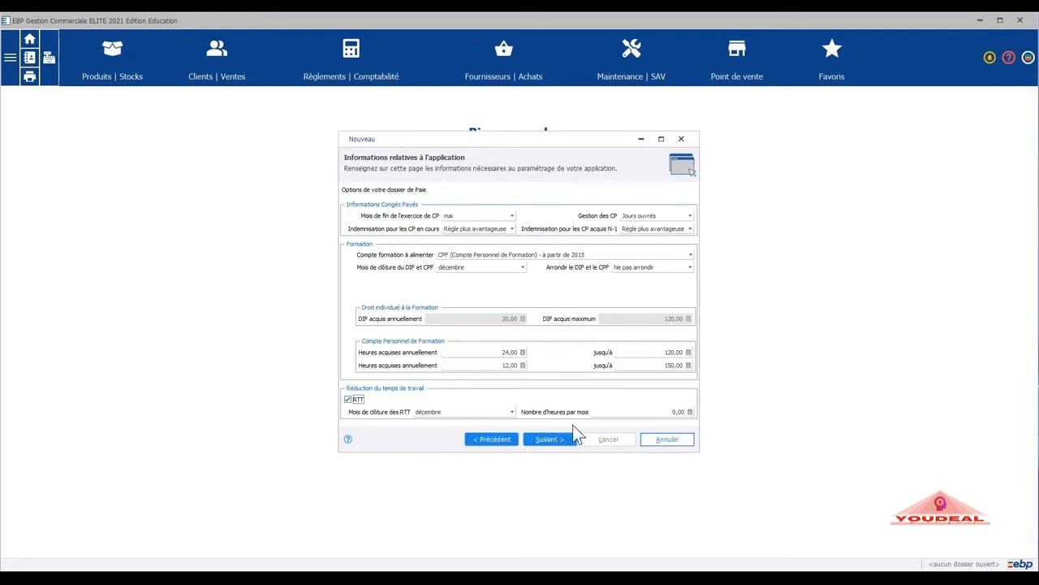
{"action": "left_click", "coordinate": [675, 411]}
{"action": "double_click", "coordinate": [677, 411]}
{"action": "type", "text": "14"}
Set the occupational health location to 68100 Mulhouse, Haut-Rhin, France.
{"action": "left_click", "coordinate": [560, 442]}
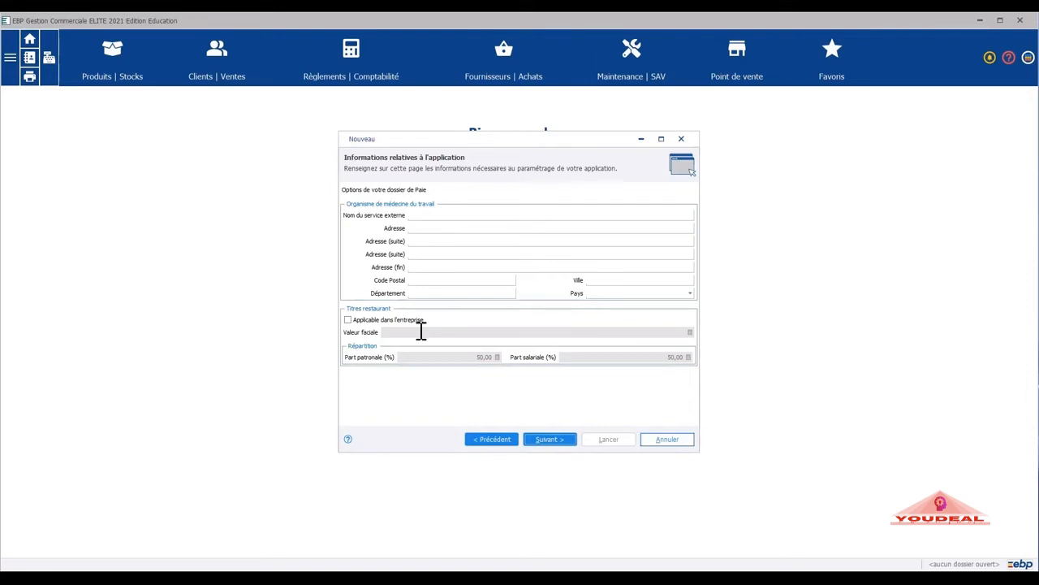
{"action": "left_click", "coordinate": [435, 279]}
{"action": "type", "text": "68100"}
{"action": "left_click", "coordinate": [604, 279]}
{"action": "type", "text": "Mulhouse"}
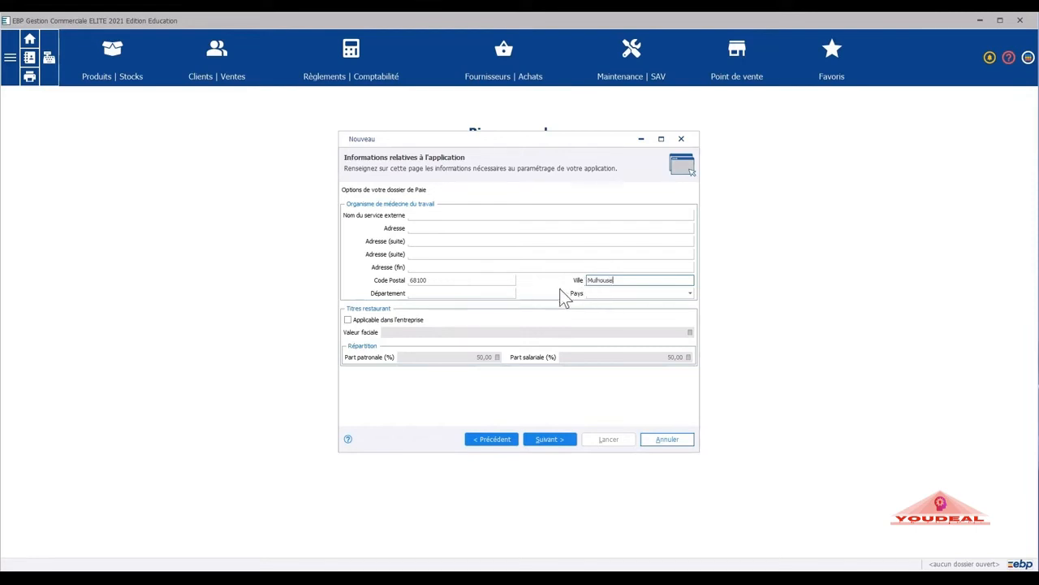
{"action": "left_click", "coordinate": [500, 291]}
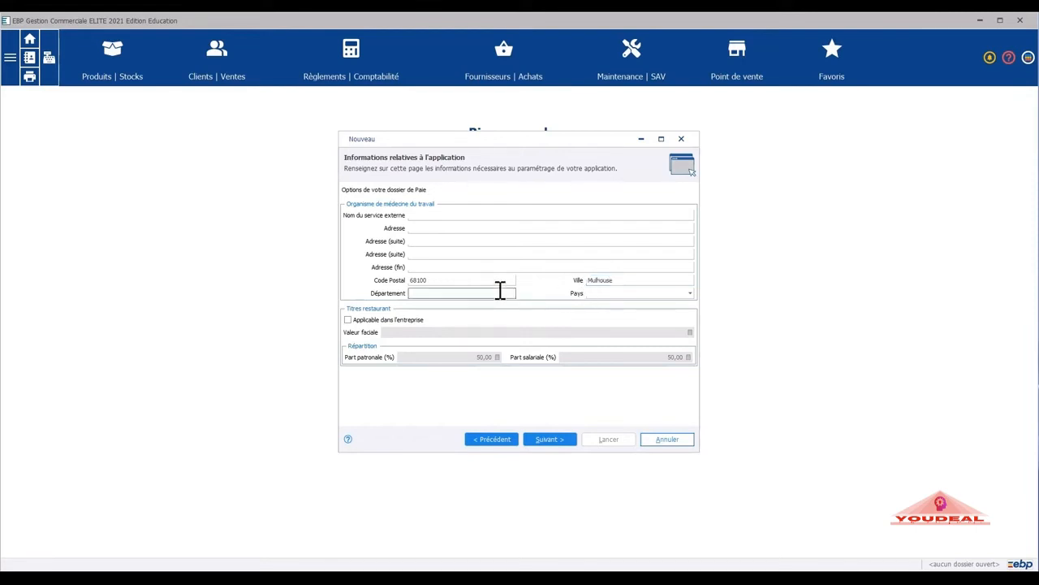
{"action": "type", "text": "Haut-Rhin"}
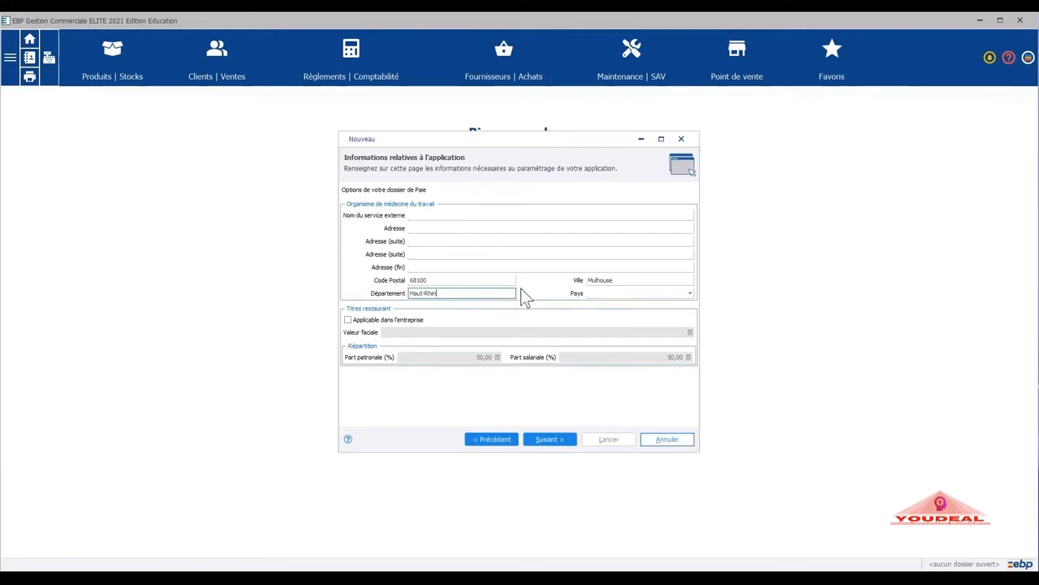
{"action": "left_click", "coordinate": [605, 294]}
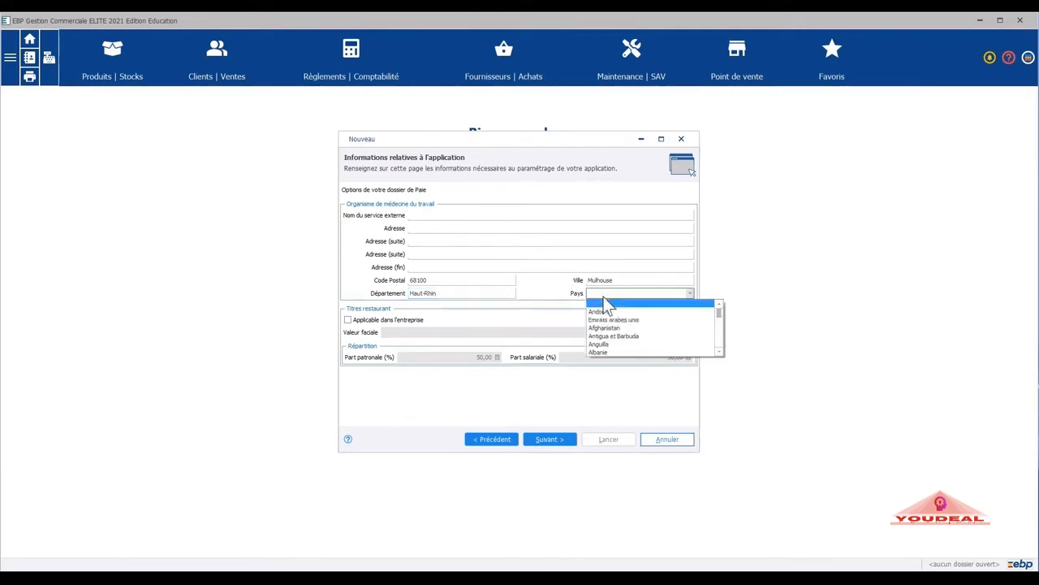
{"action": "type", "text": "g"}
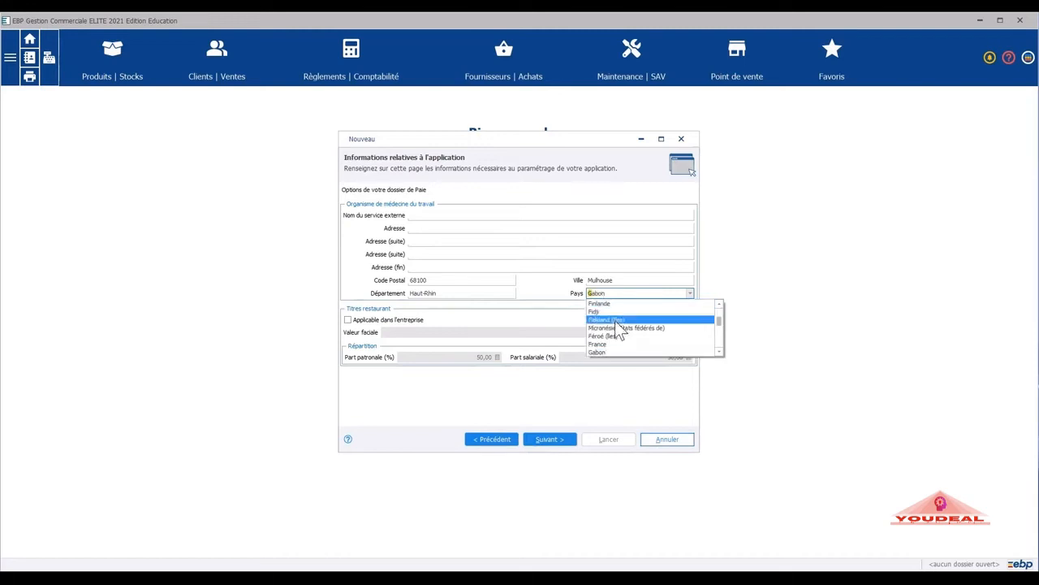
{"action": "left_click", "coordinate": [610, 345]}
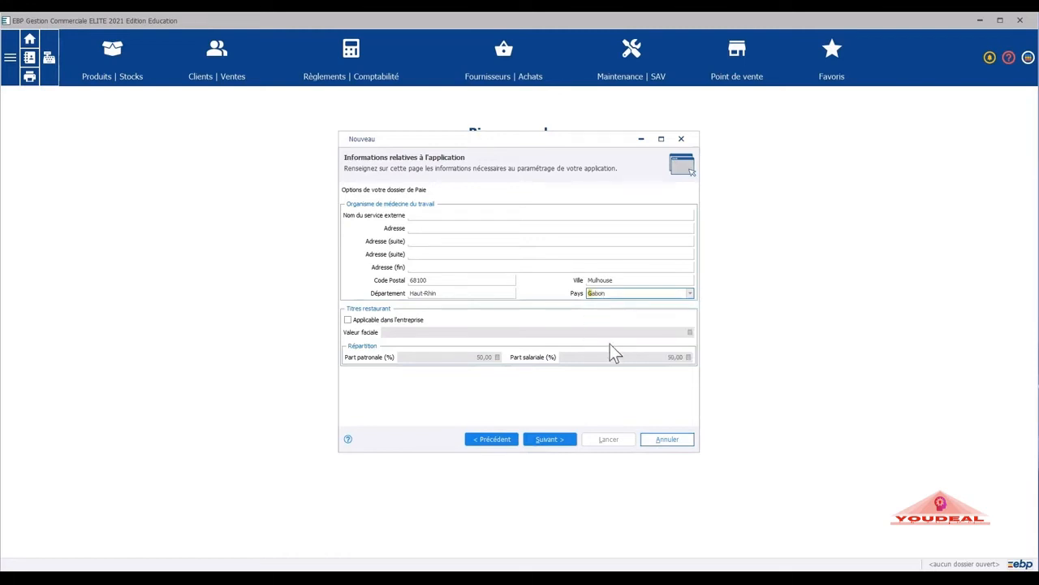
Name the external occupational health service ACMS.
{"action": "left_click", "coordinate": [431, 216]}
{"action": "type", "text": "ACMS"}
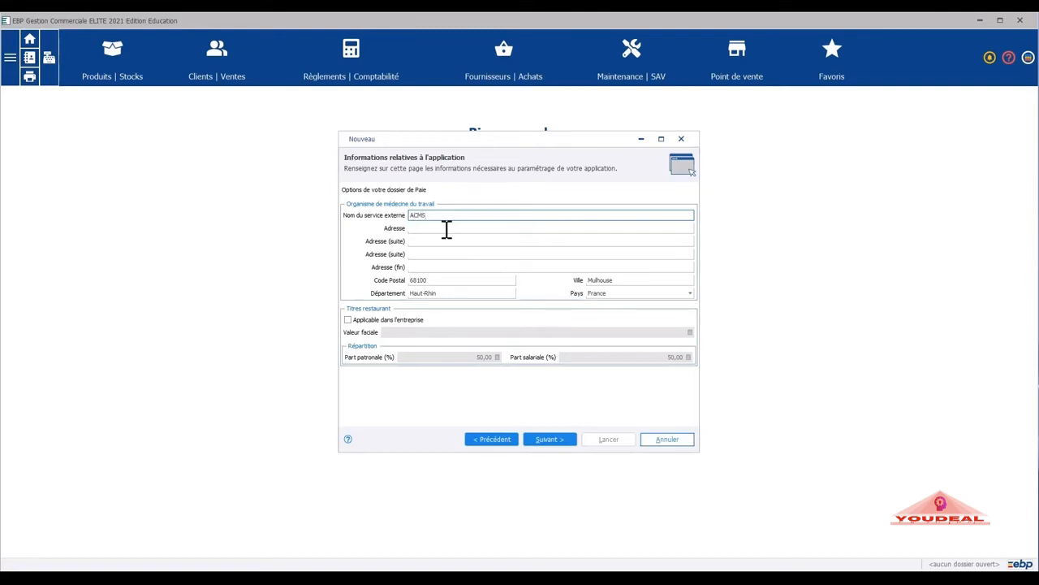
{"action": "left_click", "coordinate": [439, 227]}
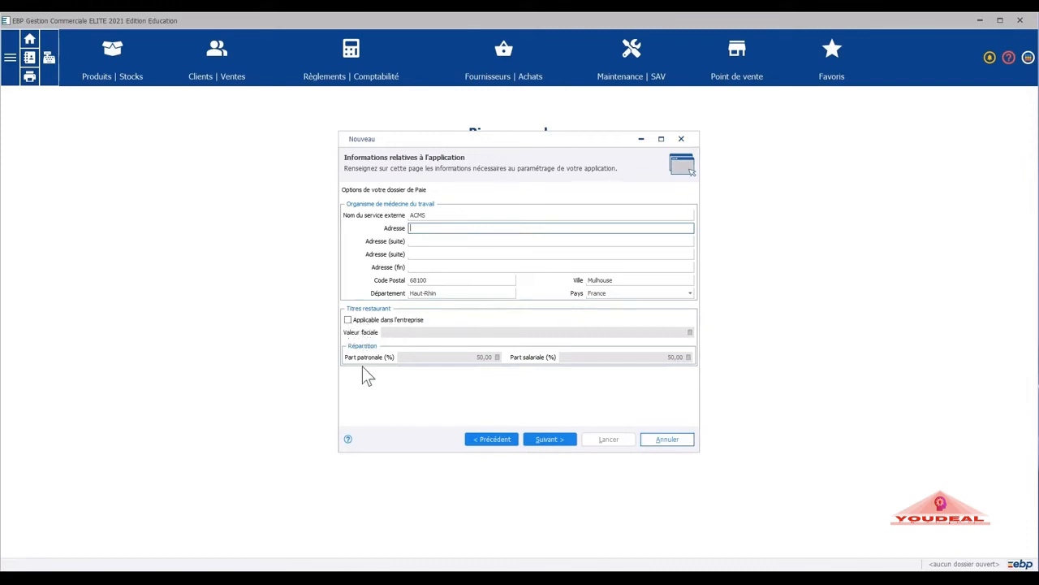
{"action": "left_click", "coordinate": [558, 445]}
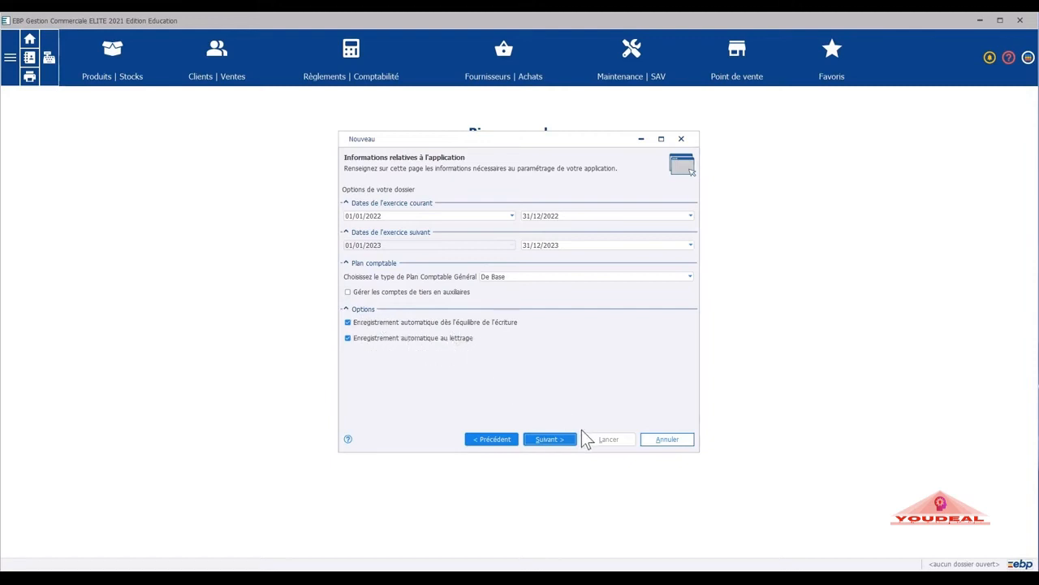
Accept the 01/01/2022–31/12/2022 financial year and the De Base chart of accounts unchanged.
{"action": "left_click", "coordinate": [564, 445]}
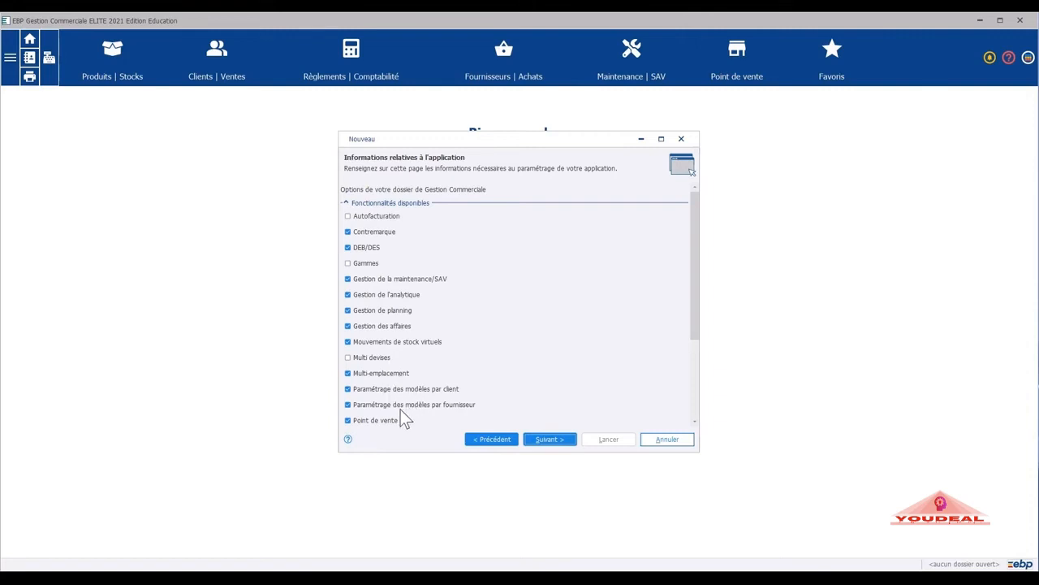
Tick TVA/Marge in the commercial-management feature list and move on to the fixed-assets options.
{"action": "scroll", "coordinate": [396, 408], "scroll_direction": "down", "scroll_amount": 3}
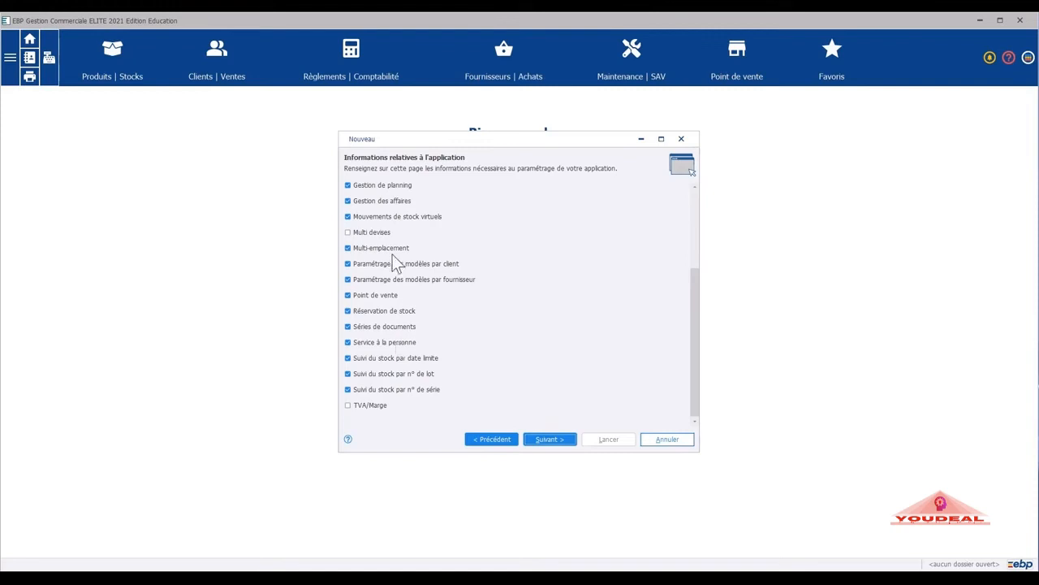
{"action": "left_click", "coordinate": [351, 405]}
{"action": "left_click", "coordinate": [557, 438]}
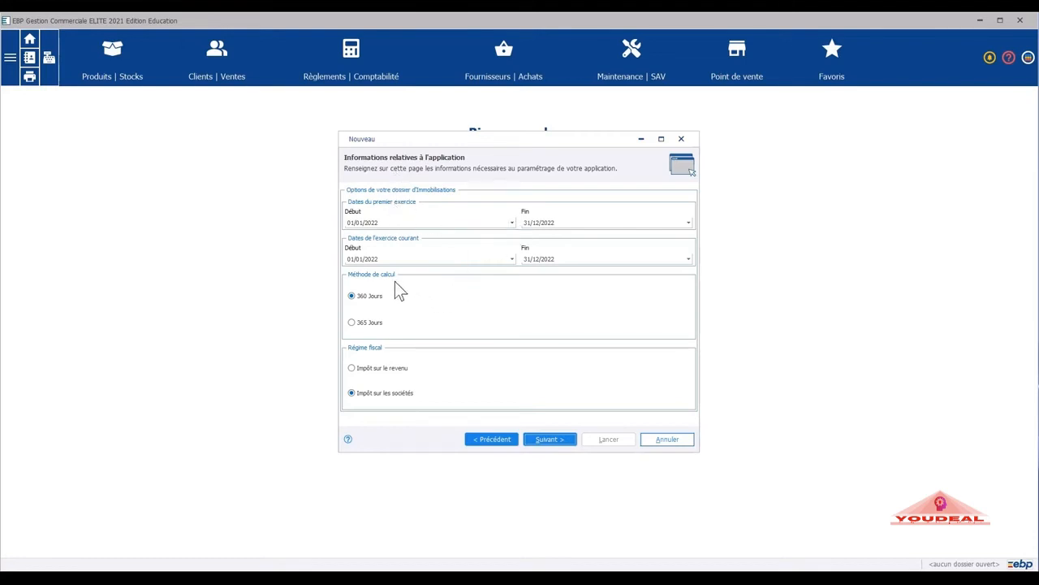
Switch fixed-asset calculation to 365 Jours and keep the default payroll options.
{"action": "left_click", "coordinate": [352, 323]}
{"action": "left_click", "coordinate": [559, 443]}
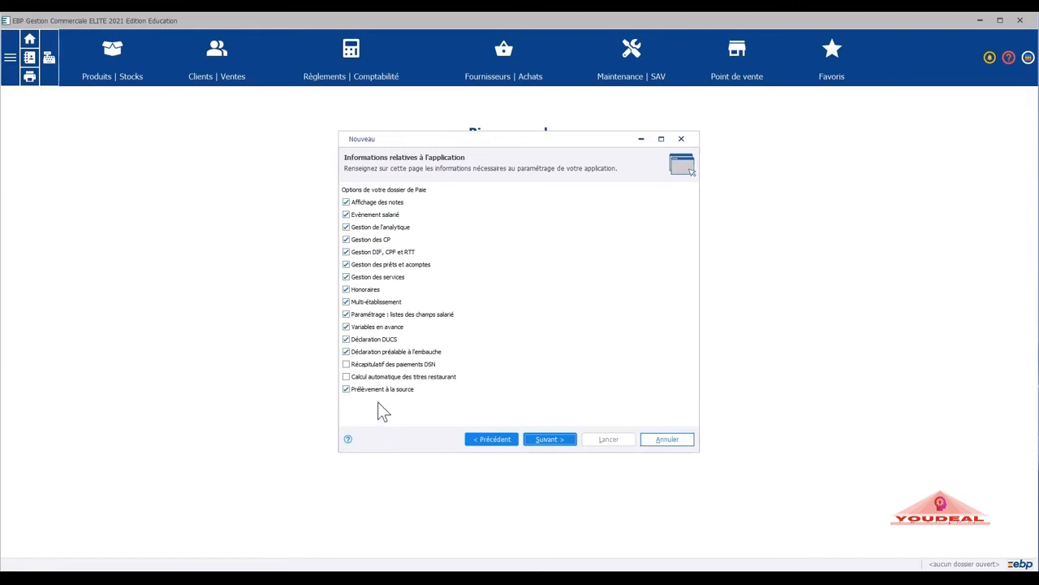
{"action": "left_click", "coordinate": [566, 442]}
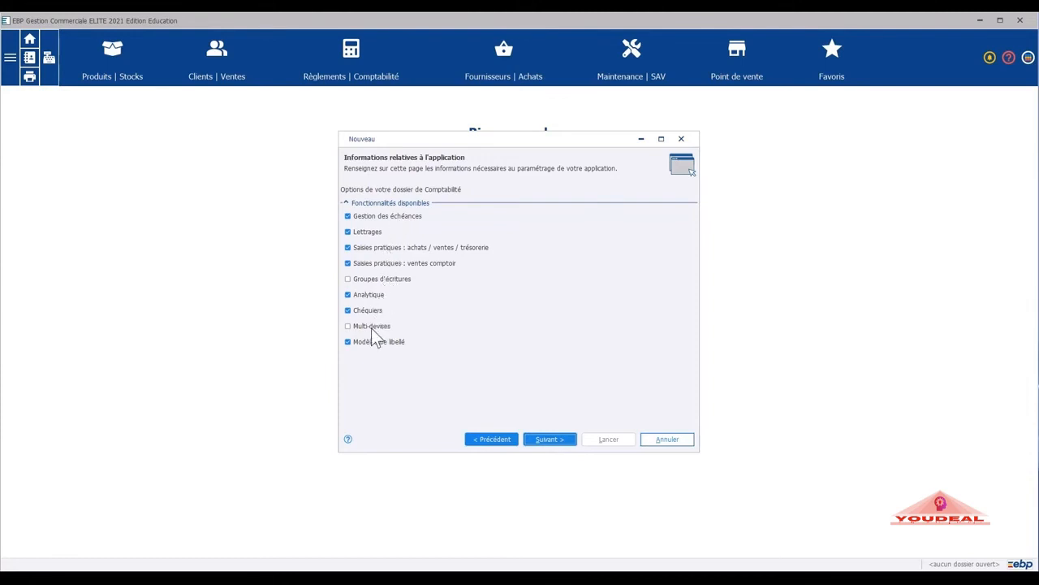
Keep the default Comptabilité features and go to the Fo se Former creation summary.
{"action": "left_click", "coordinate": [551, 439]}
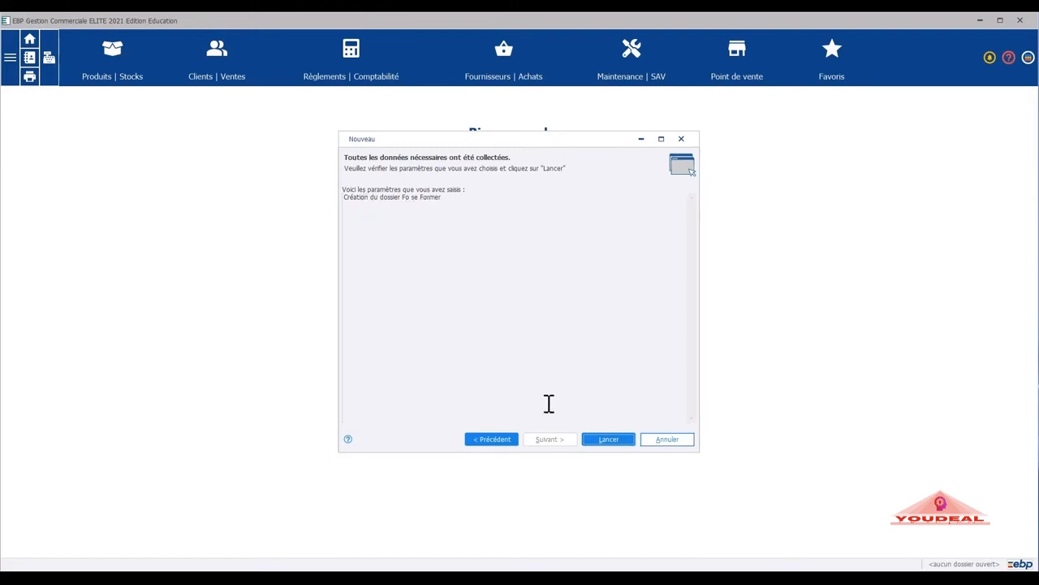
Launch creation of the Fo se Former folder and let it finish.
{"action": "left_click", "coordinate": [611, 439]}
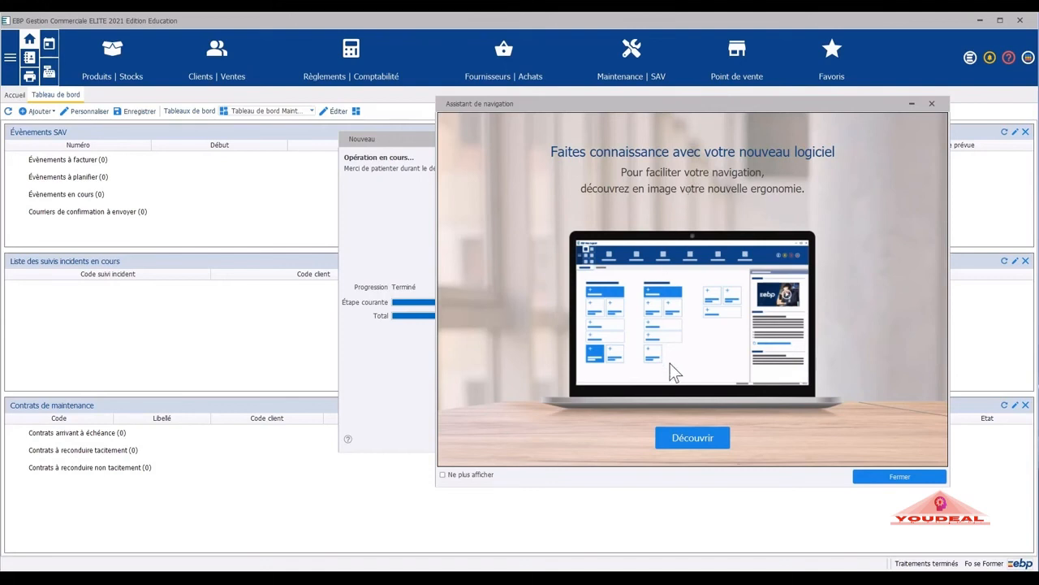
Start the Découvrir introduction video, then close the Assistant de navigation window.
{"action": "left_click", "coordinate": [708, 443]}
{"action": "left_click", "coordinate": [708, 448]}
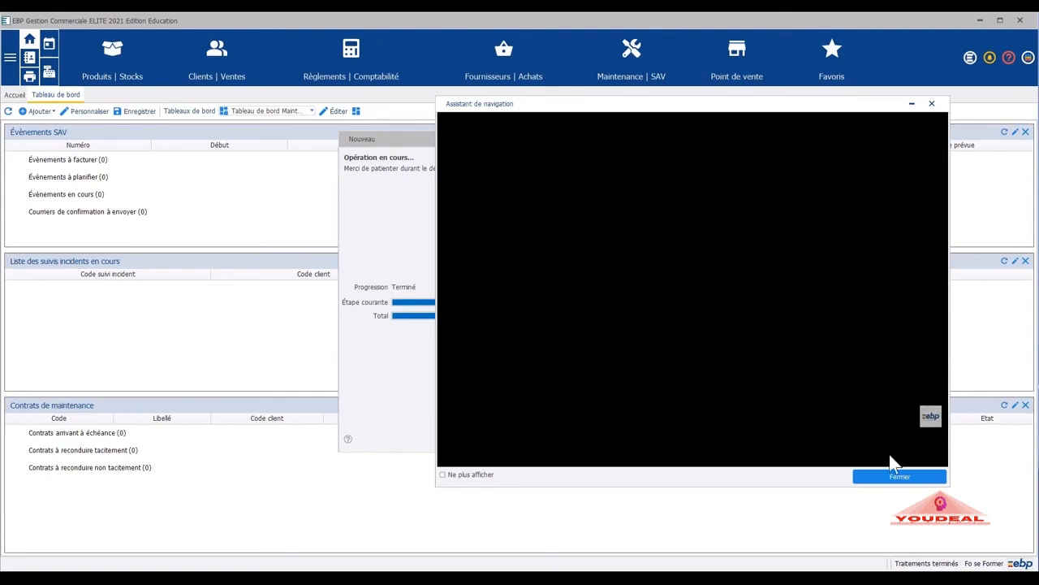
{"action": "left_click", "coordinate": [906, 476]}
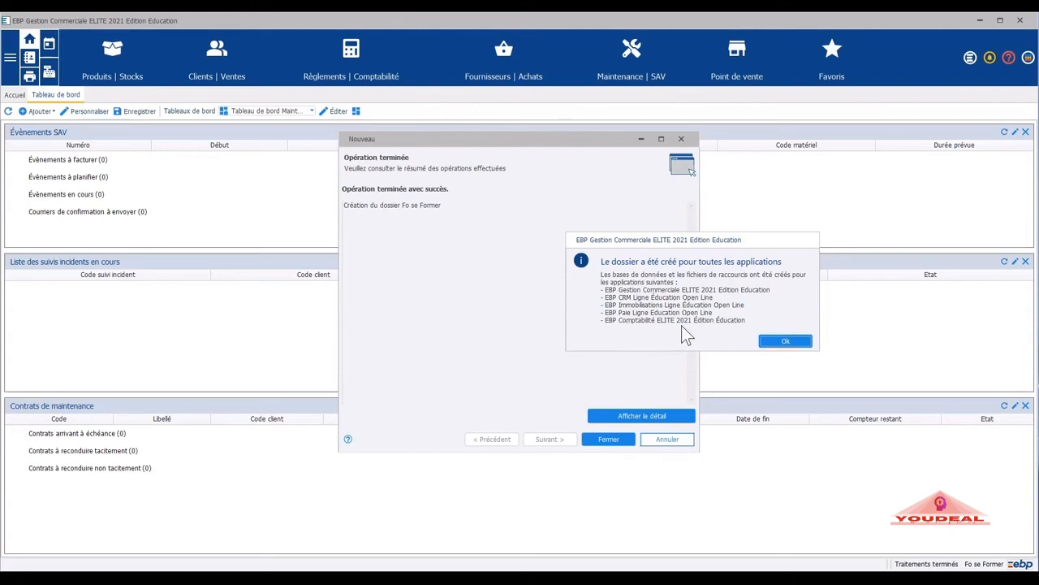
Dismiss the notice that the folder was created for all applications.
{"action": "left_click", "coordinate": [777, 337]}
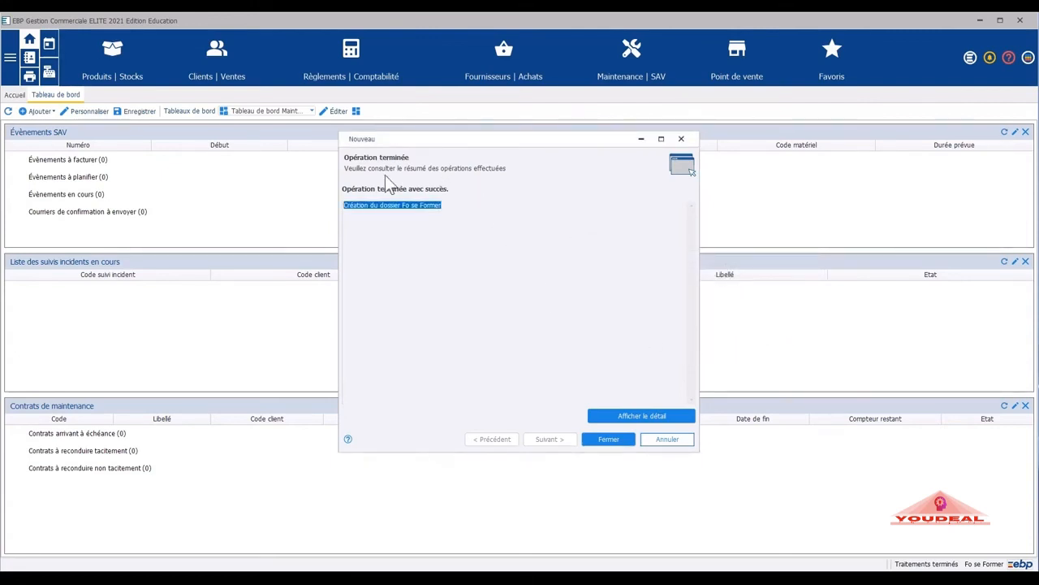
{"action": "left_click", "coordinate": [611, 414]}
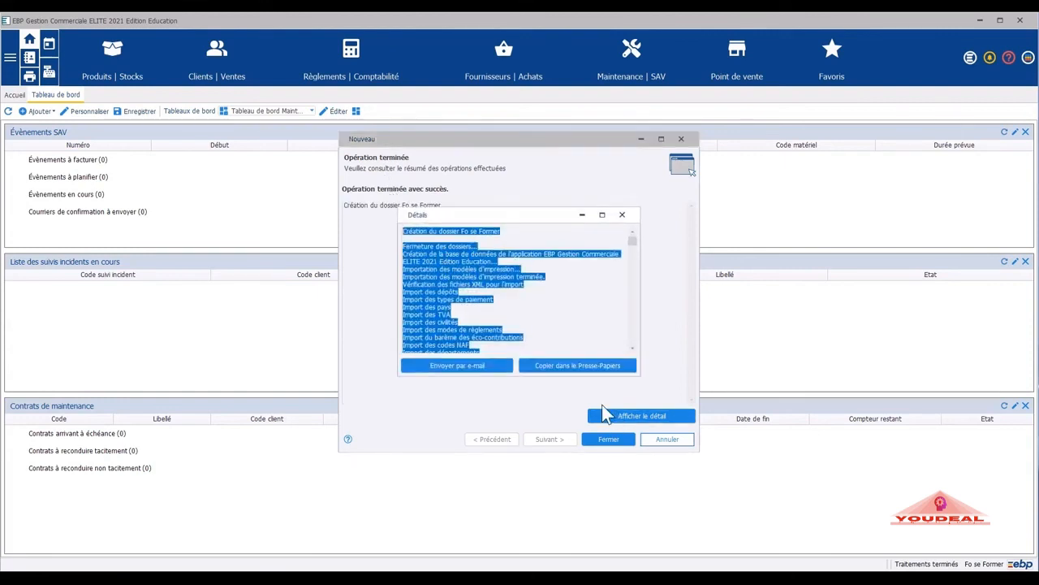
{"action": "left_click", "coordinate": [475, 284]}
{"action": "key", "text": "ctrl+a"}
{"action": "scroll", "coordinate": [571, 294], "scroll_direction": "down", "scroll_amount": 10}
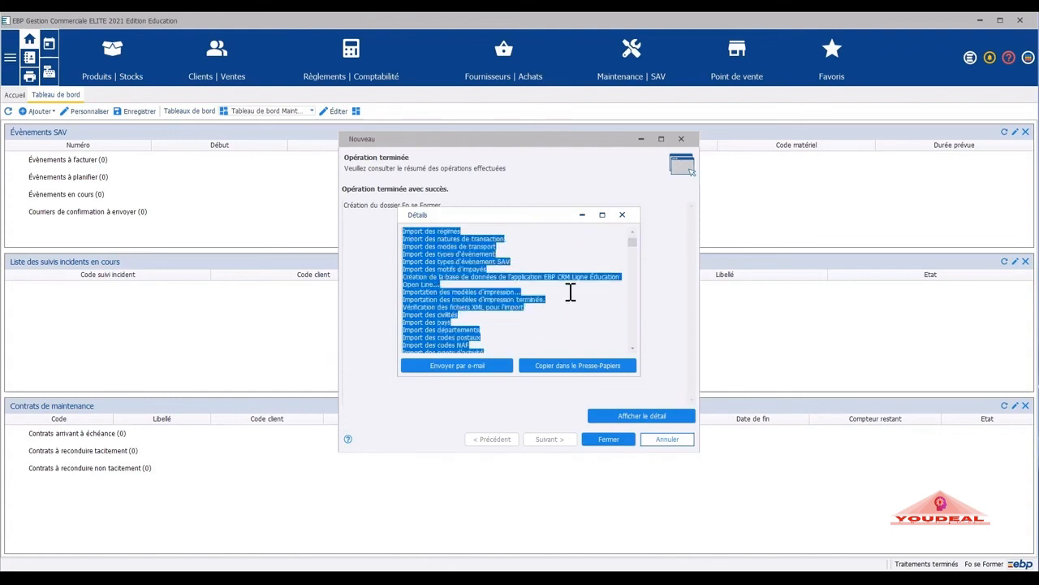
{"action": "scroll", "coordinate": [571, 294], "scroll_direction": "down", "scroll_amount": 10}
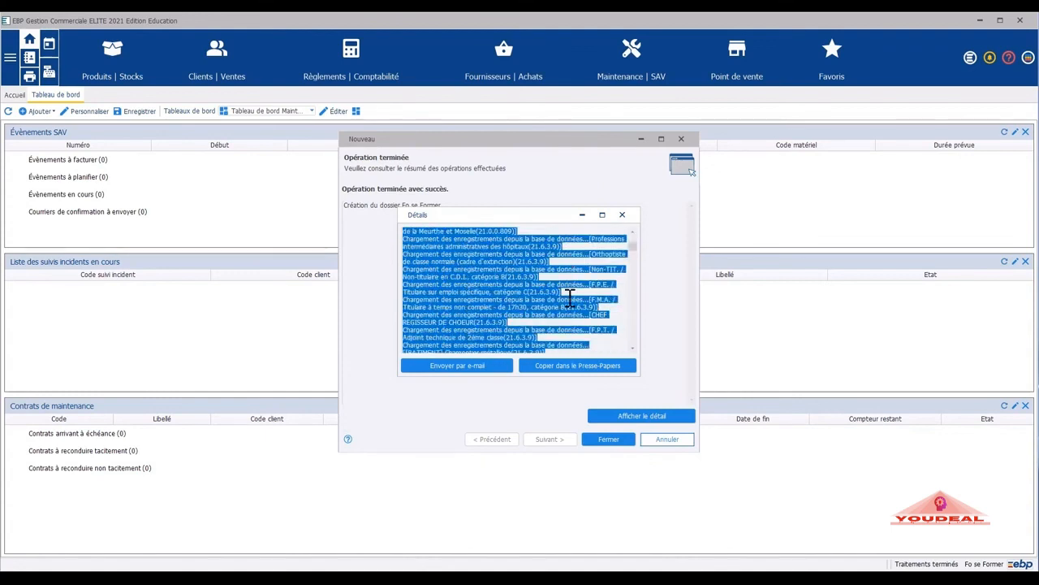
{"action": "scroll", "coordinate": [571, 299], "scroll_direction": "down", "scroll_amount": 8}
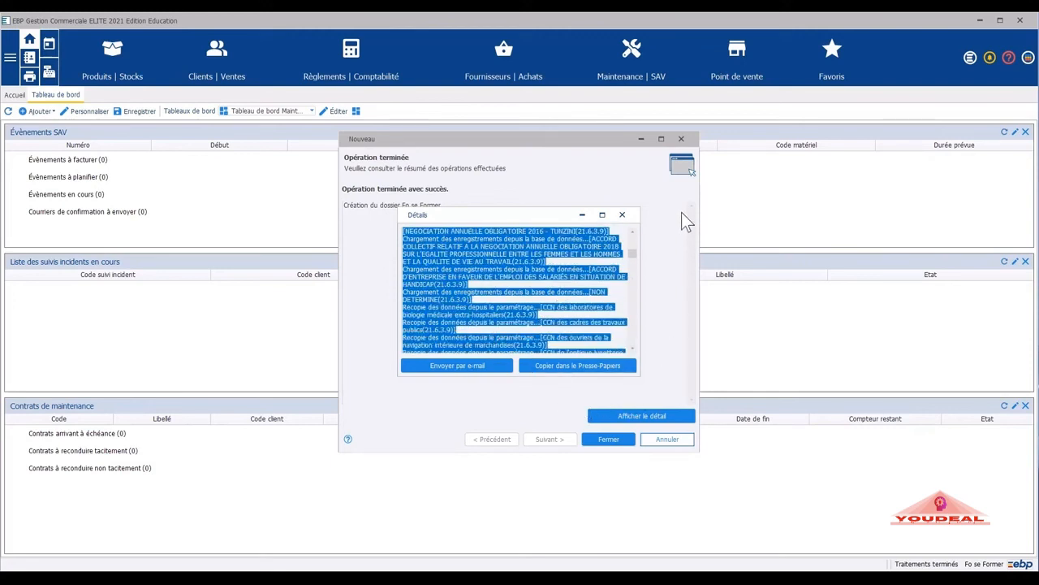
{"action": "left_click", "coordinate": [622, 215]}
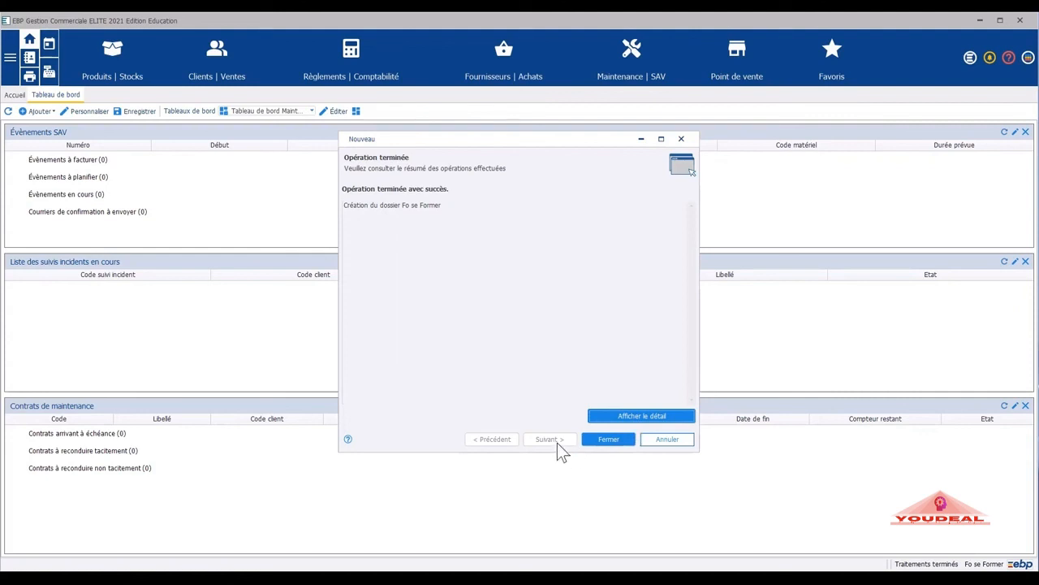
Close the Nouveau wizard to reveal the Fo se Former maintenance dashboard.
{"action": "left_click", "coordinate": [608, 439]}
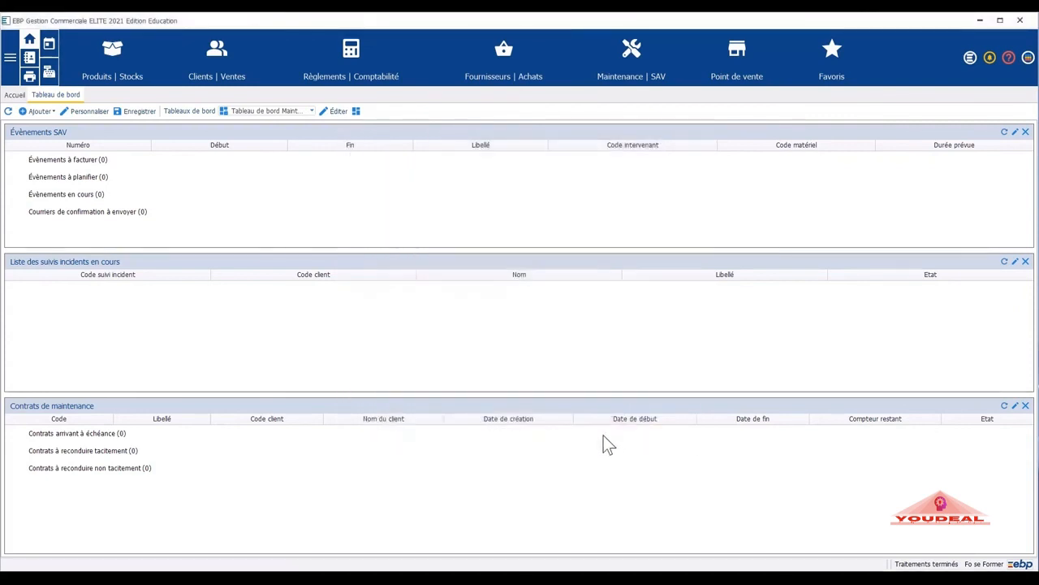